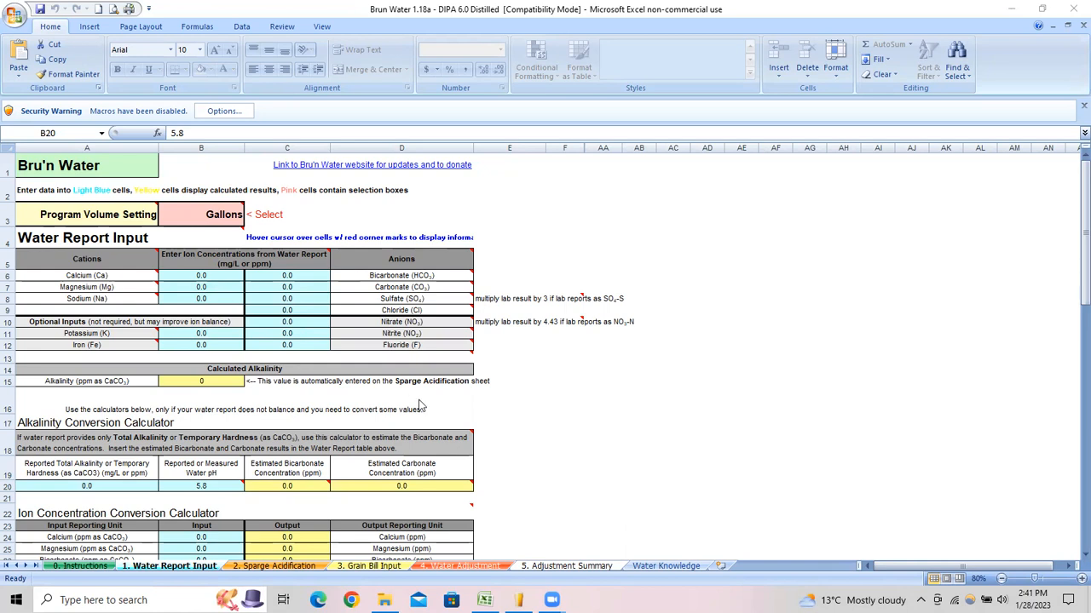
- Review the water report inputs and the alkalinity and ion concentration conversion calculators on the Water Report Input sheet
{"action": "left_click", "coordinate": [556, 457]}
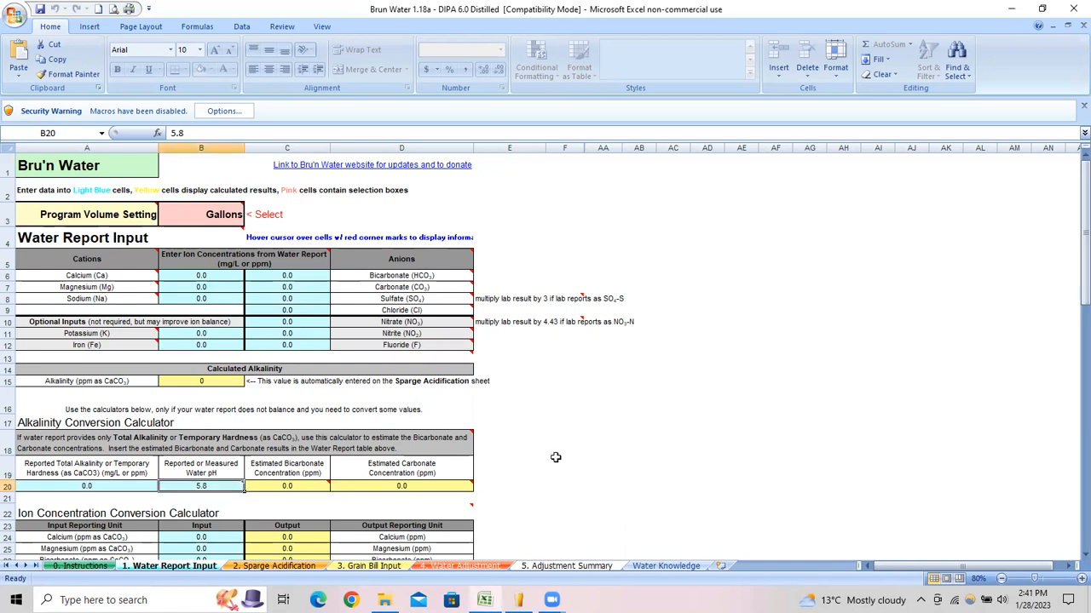
{"action": "scroll", "coordinate": [556, 458], "scroll_direction": "down", "scroll_amount": 3}
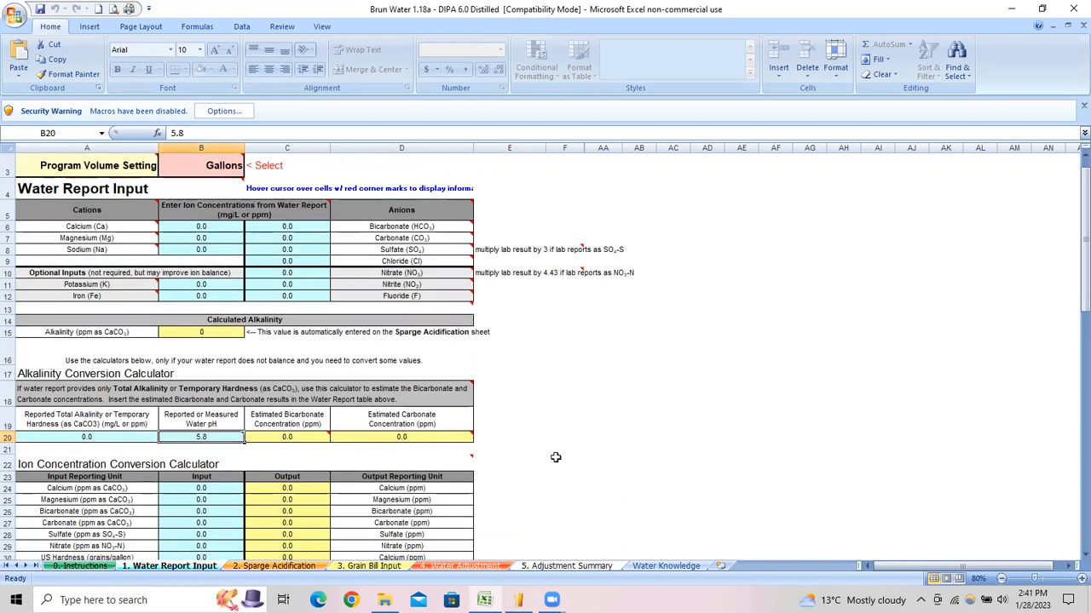
{"action": "scroll", "coordinate": [556, 458], "scroll_direction": "down", "scroll_amount": 3}
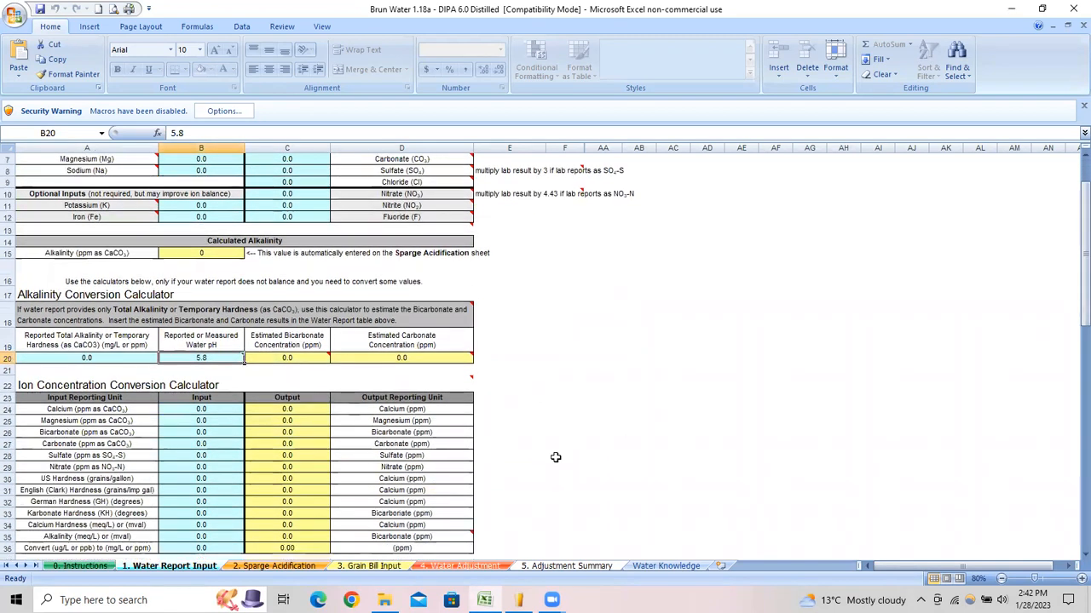
{"action": "scroll", "coordinate": [556, 457], "scroll_direction": "down", "scroll_amount": 1}
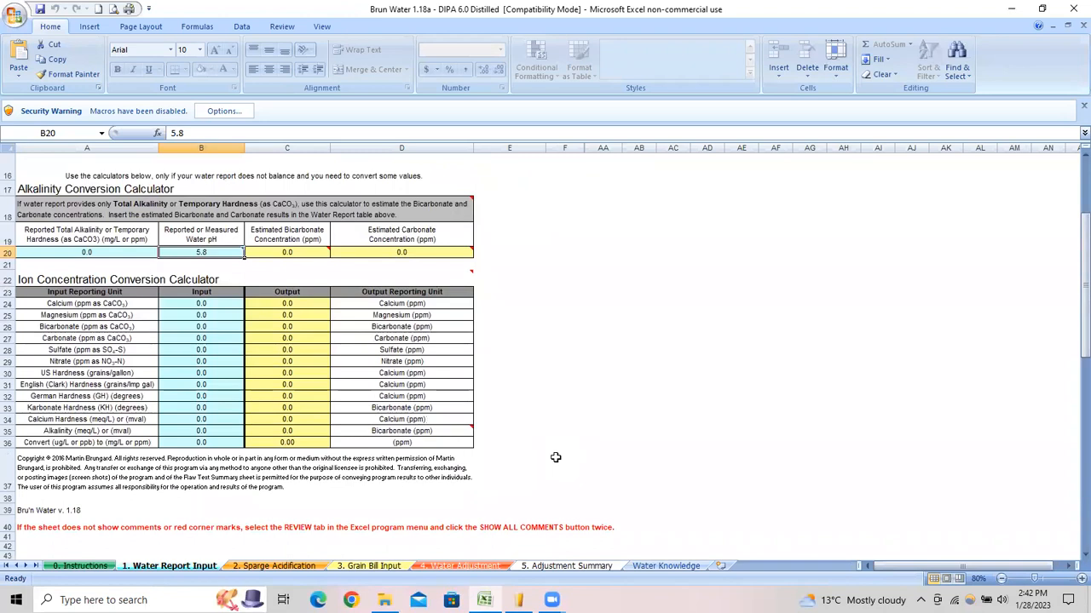
{"action": "scroll", "coordinate": [556, 457], "scroll_direction": "up", "scroll_amount": 1}
{"action": "scroll", "coordinate": [556, 458], "scroll_direction": "up", "scroll_amount": 3}
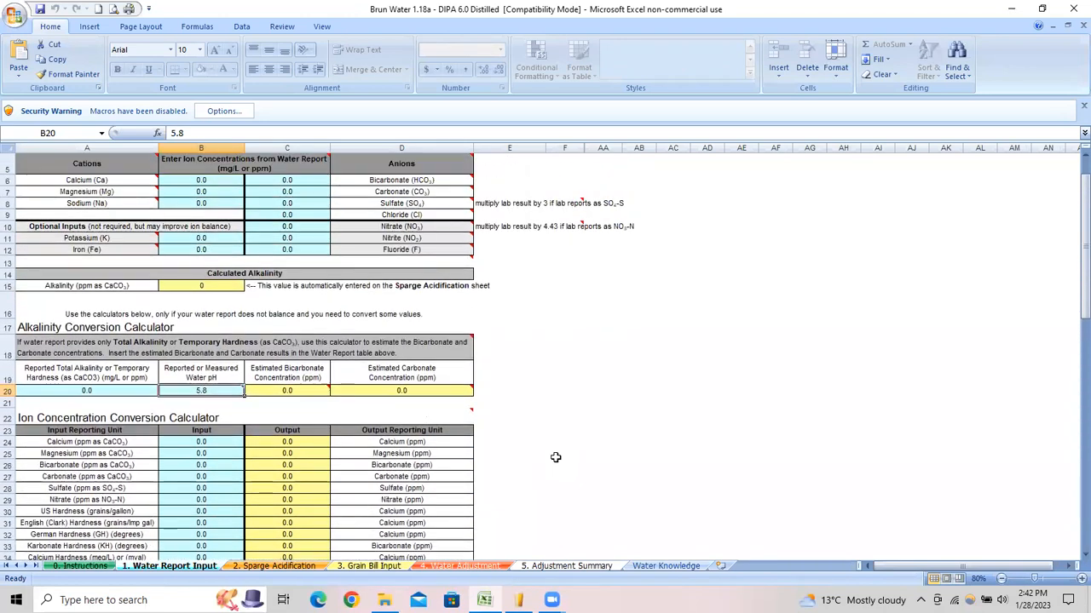
{"action": "scroll", "coordinate": [555, 458], "scroll_direction": "up", "scroll_amount": 1}
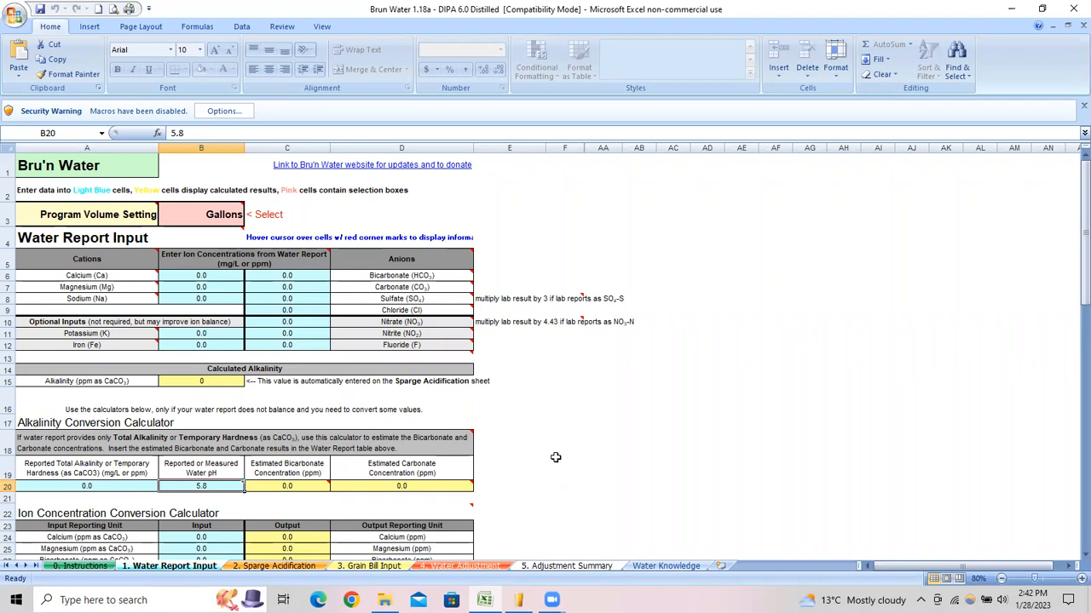
- Set the starting water pH to 6.5 on the Sparge Acidification sheet
{"action": "left_click", "coordinate": [302, 567]}
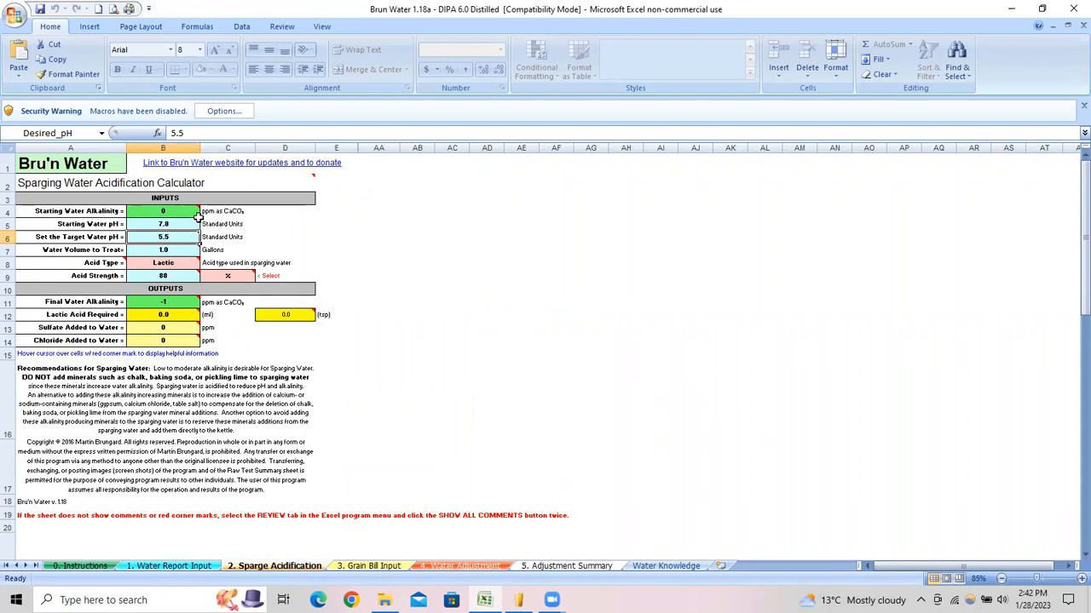
{"action": "mouse_move", "coordinate": [187, 230]}
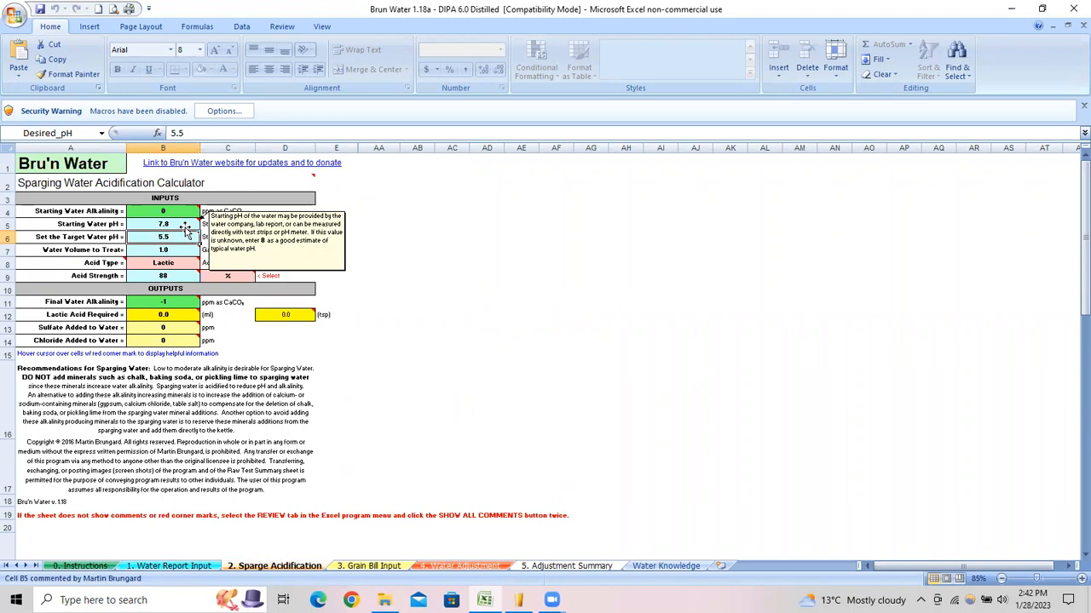
{"action": "left_click", "coordinate": [174, 224]}
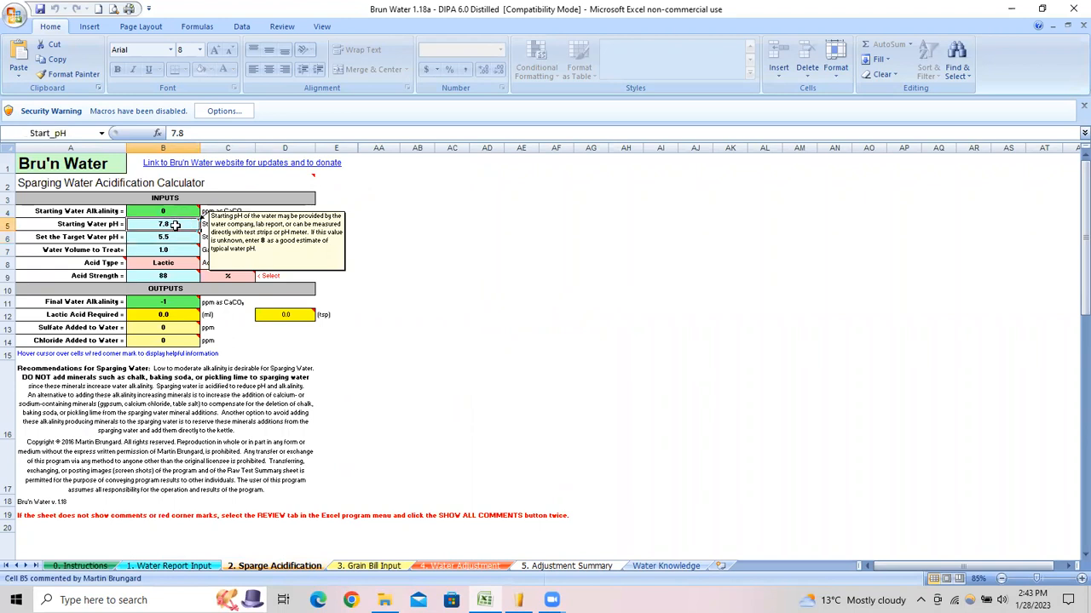
{"action": "type", "text": "6.5"}
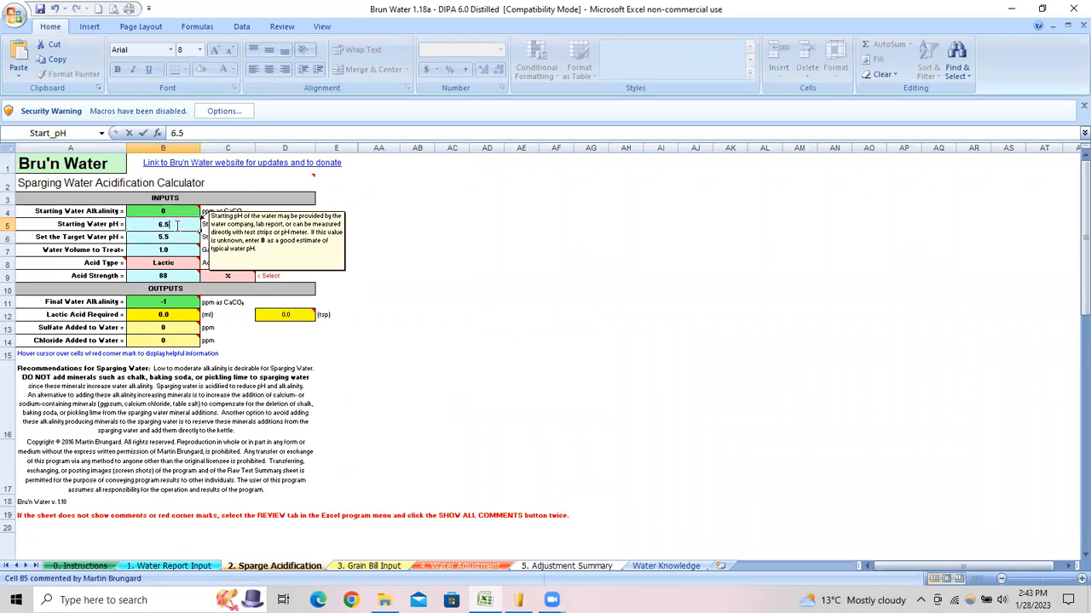
{"action": "key", "text": "Return"}
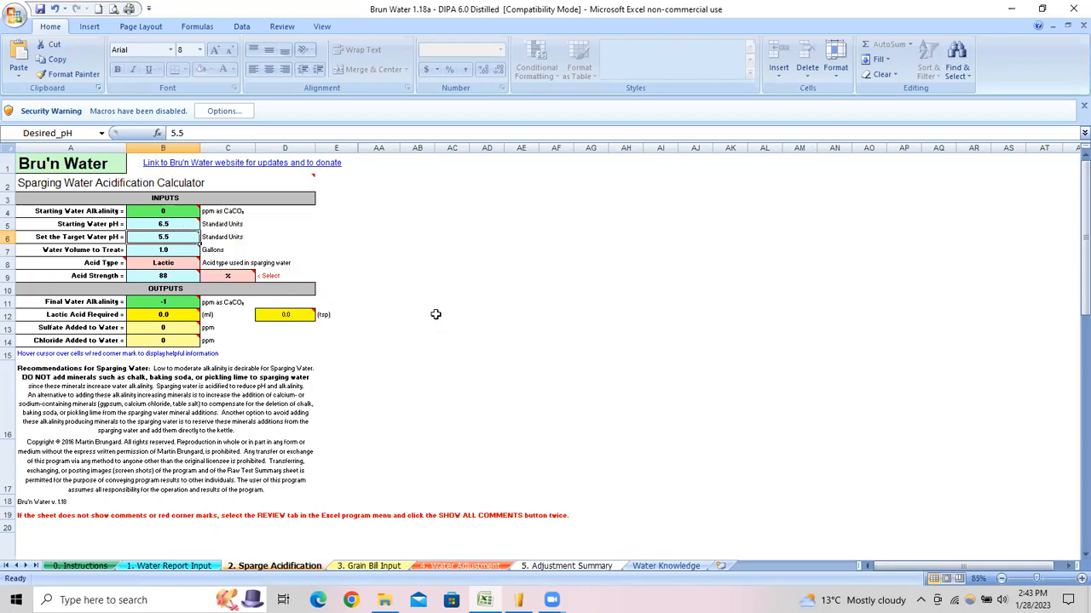
{"action": "mouse_move", "coordinate": [165, 266]}
- Open the Grain Bill Input sheet and check the grain amounts and colors of the DIPA 6.0 recipe in BeerSmith
{"action": "left_click", "coordinate": [368, 566]}
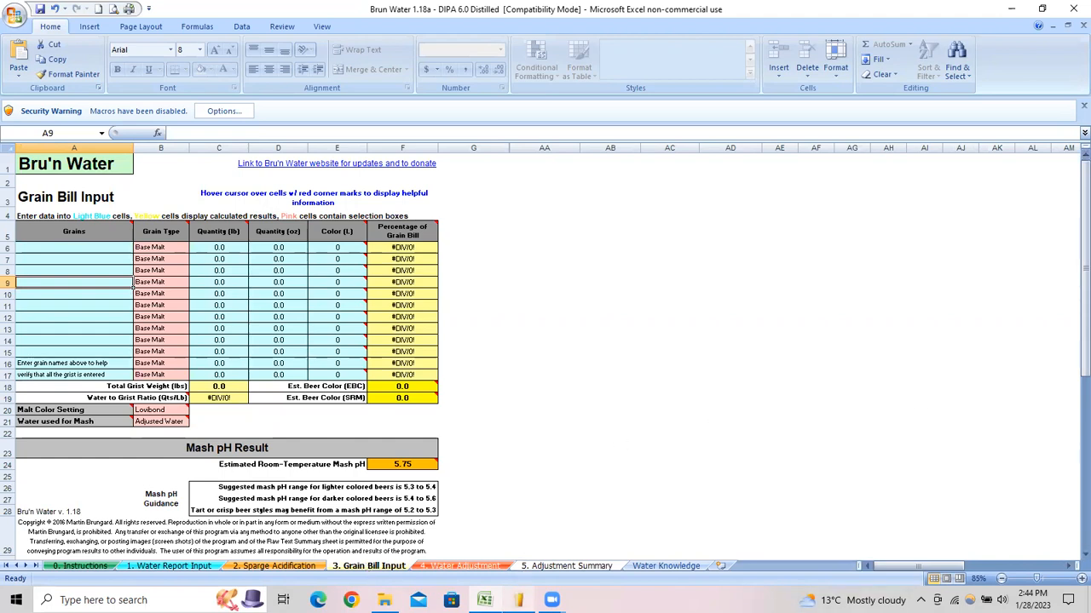
{"action": "left_click", "coordinate": [518, 600]}
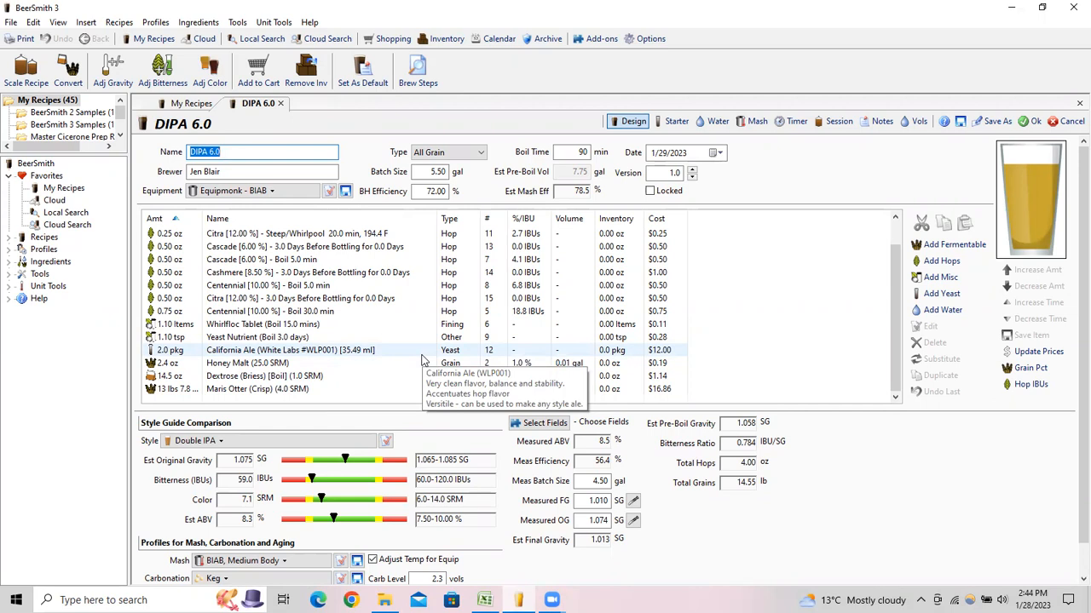
{"action": "scroll", "coordinate": [362, 347], "scroll_direction": "down", "scroll_amount": 1}
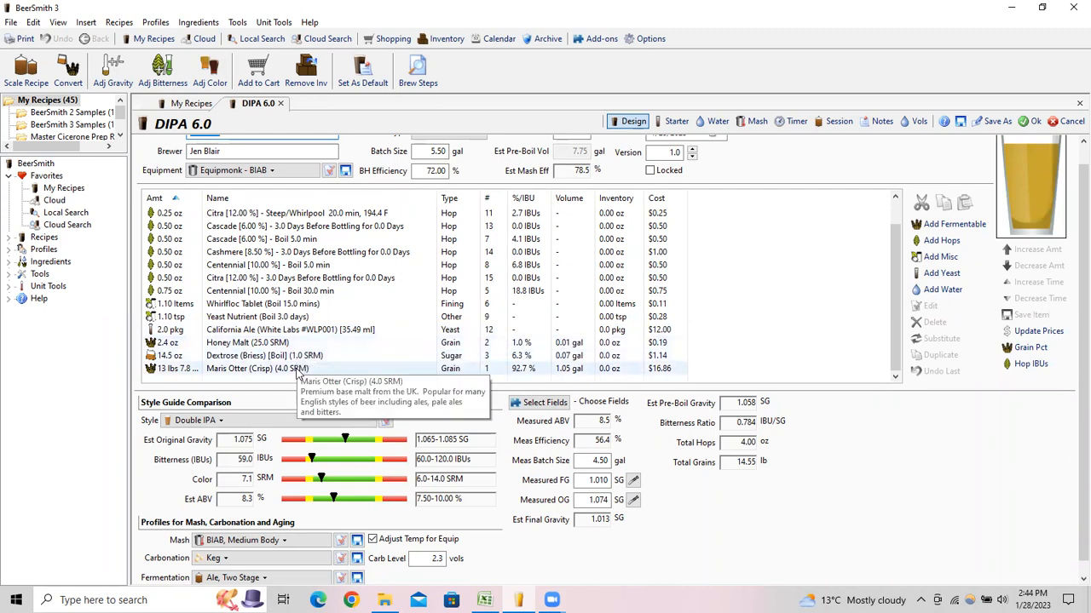
{"action": "left_click", "coordinate": [1016, 7]}
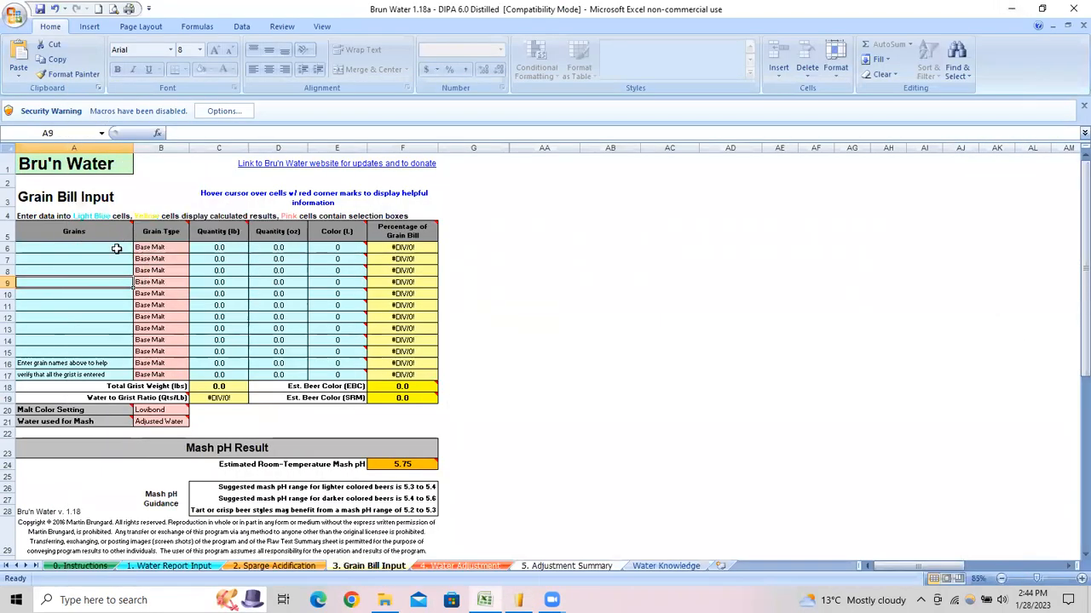
- Enter Maris Otter as the first grain, with a quantity of 13 lb 7.8 oz and a color of 4
{"action": "left_click", "coordinate": [117, 248]}
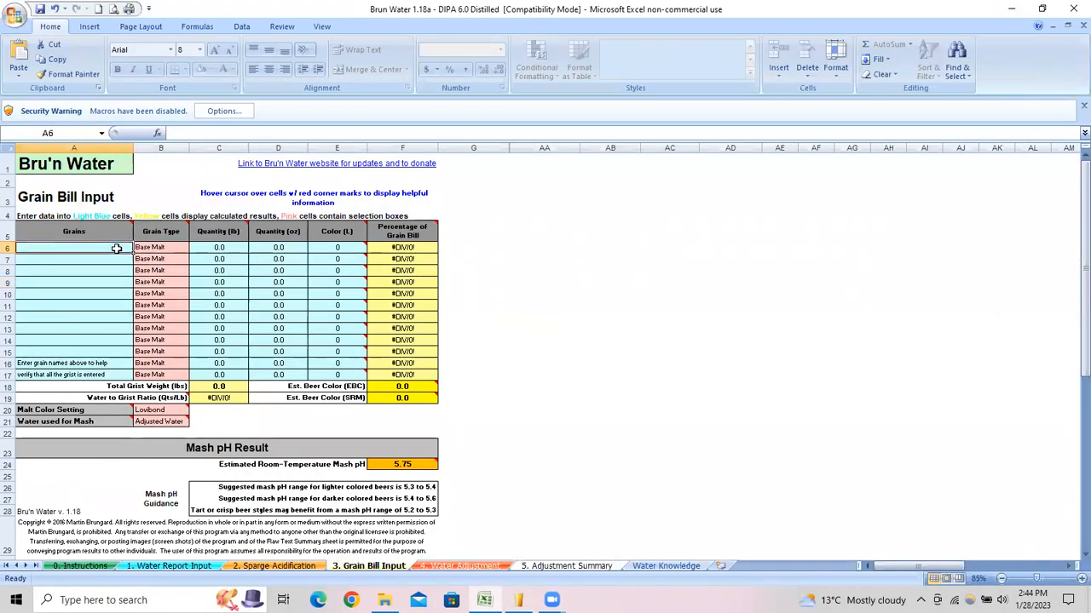
{"action": "type", "text": "Maris Otter"}
{"action": "key", "text": "Tab"}
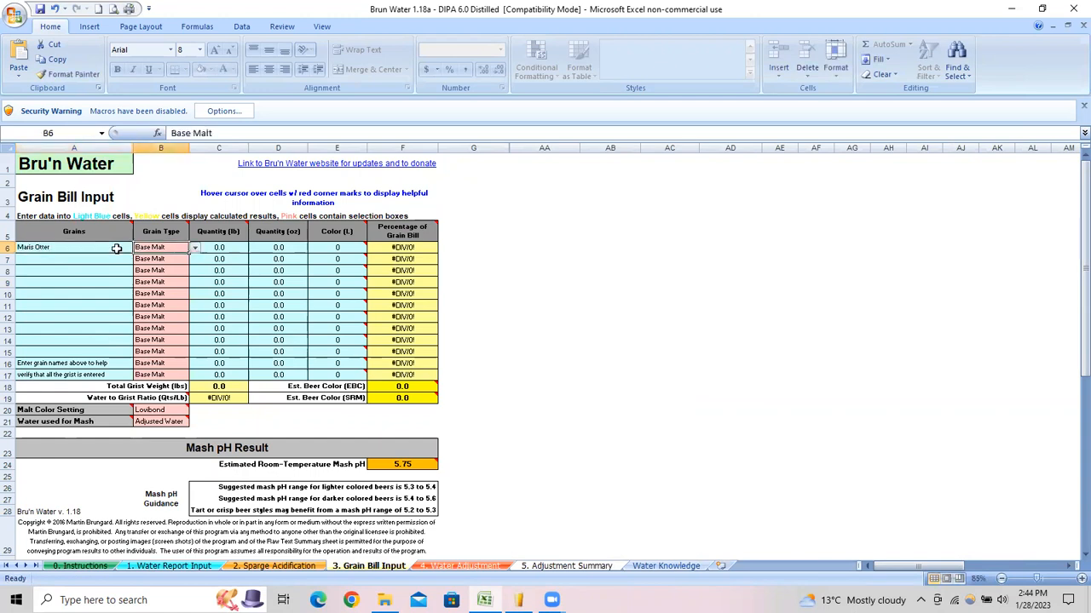
{"action": "key", "text": "Tab"}
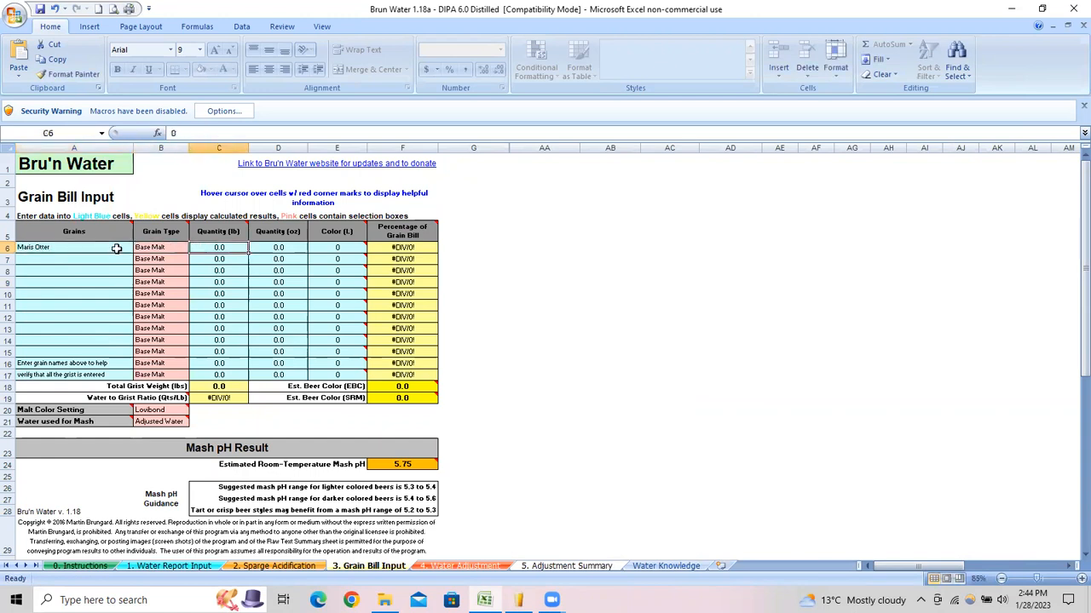
{"action": "type", "text": "13"}
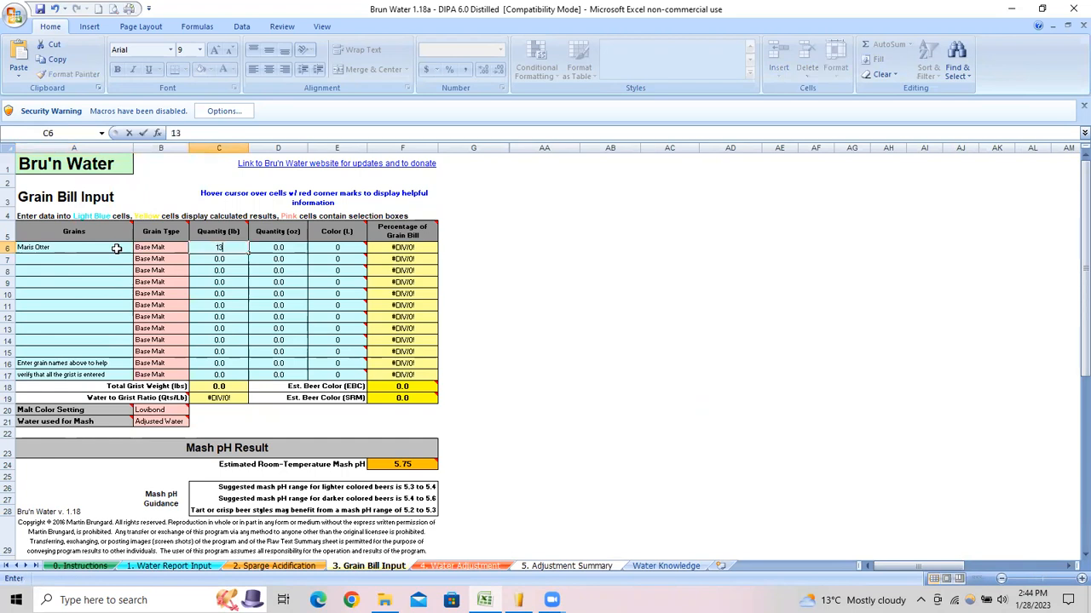
{"action": "key", "text": "Tab"}
{"action": "type", "text": "7.8"}
{"action": "key", "text": "Tab"}
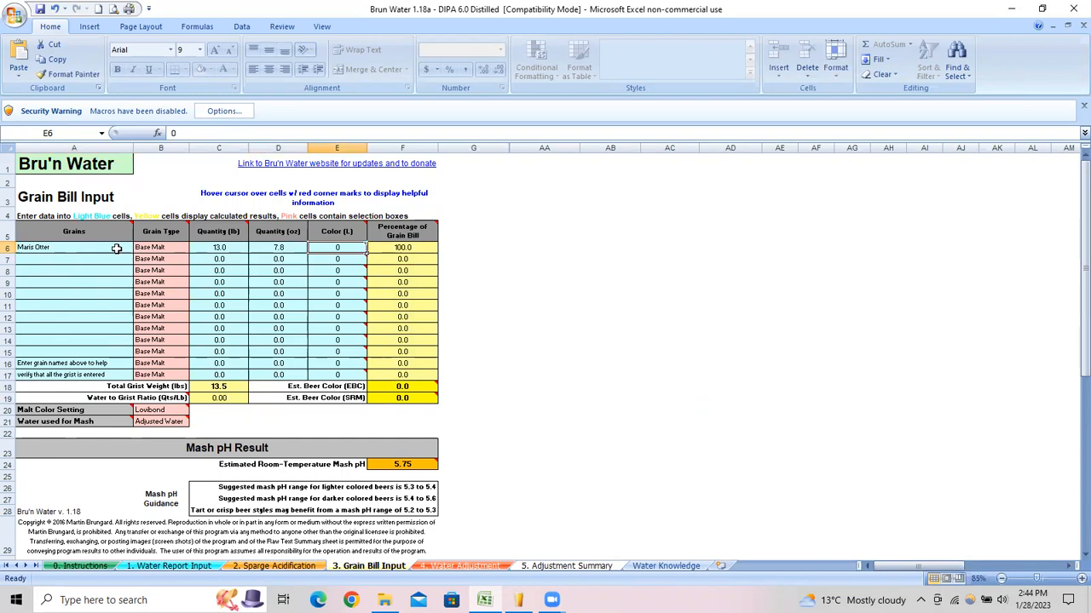
{"action": "type", "text": "4"}
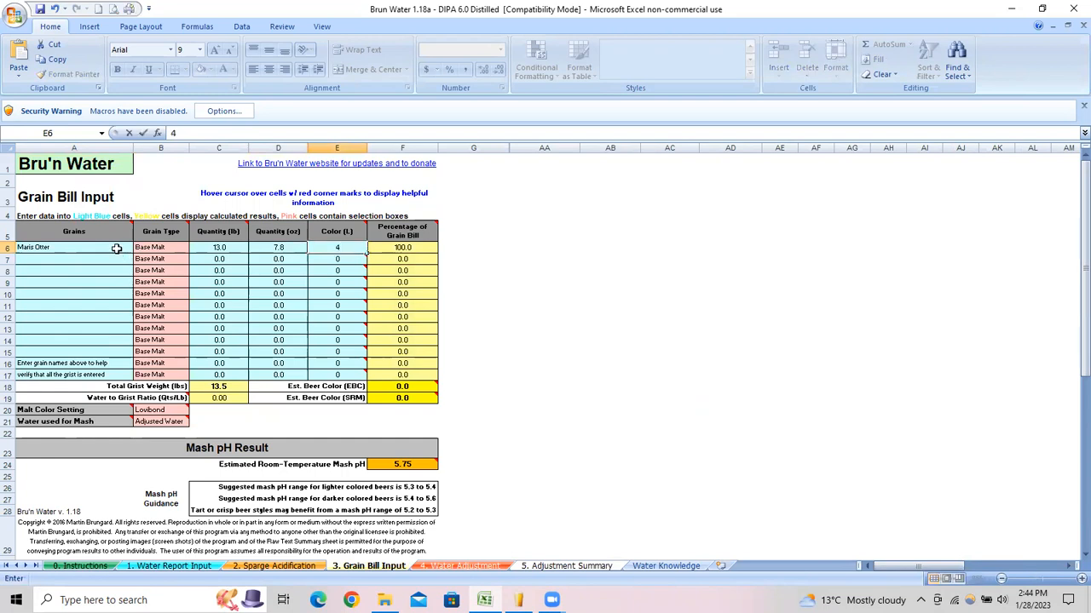
{"action": "key", "text": "Return"}
- Add Honey malt as the second grain and set its grain type to Crystal Malt
{"action": "key", "text": "Left"}
{"action": "key", "text": "Left"}
{"action": "key", "text": "Left"}
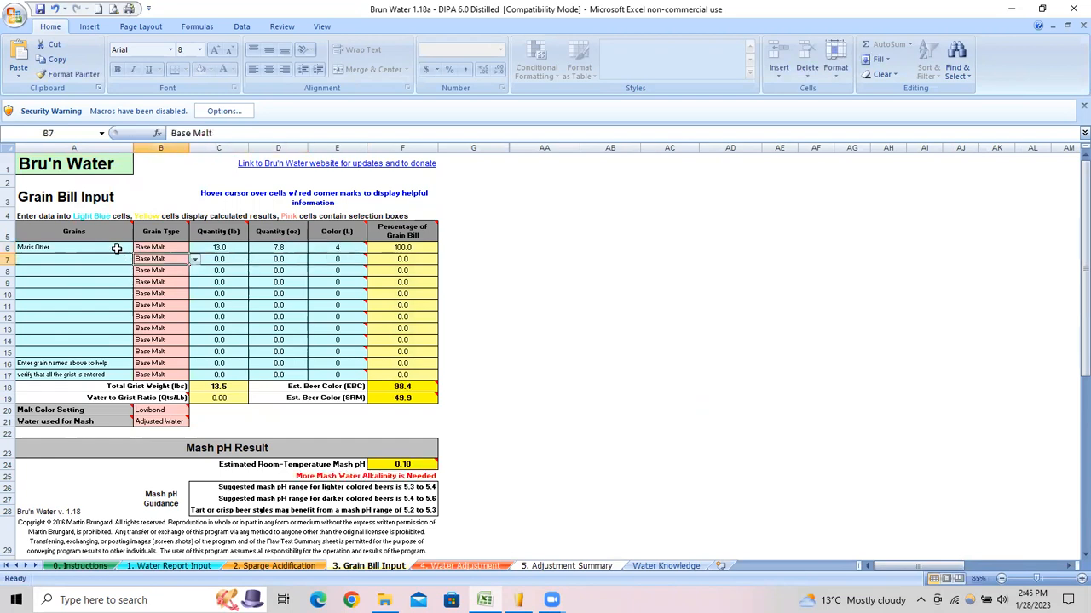
{"action": "key", "text": "Left"}
{"action": "key", "text": "Down"}
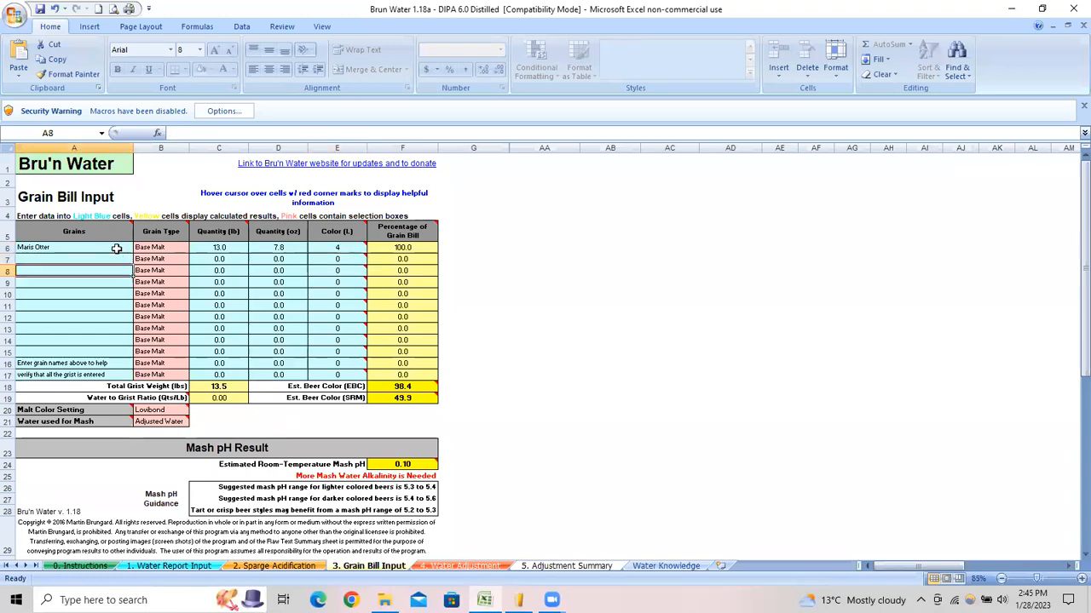
{"action": "key", "text": "Up"}
{"action": "type", "text": "Honey"}
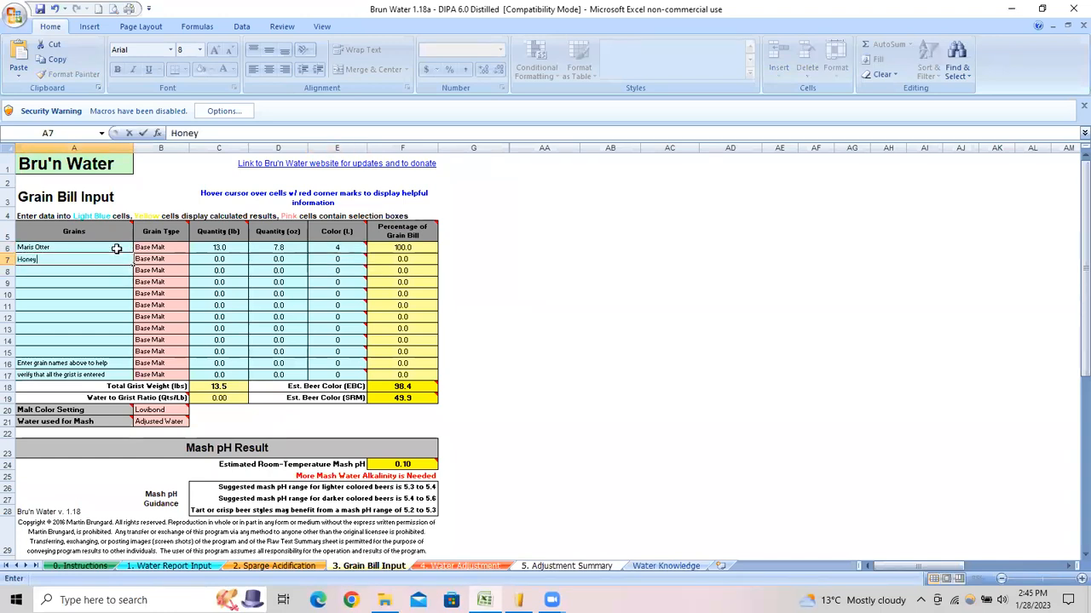
{"action": "type", "text": " malt"}
{"action": "key", "text": "Tab"}
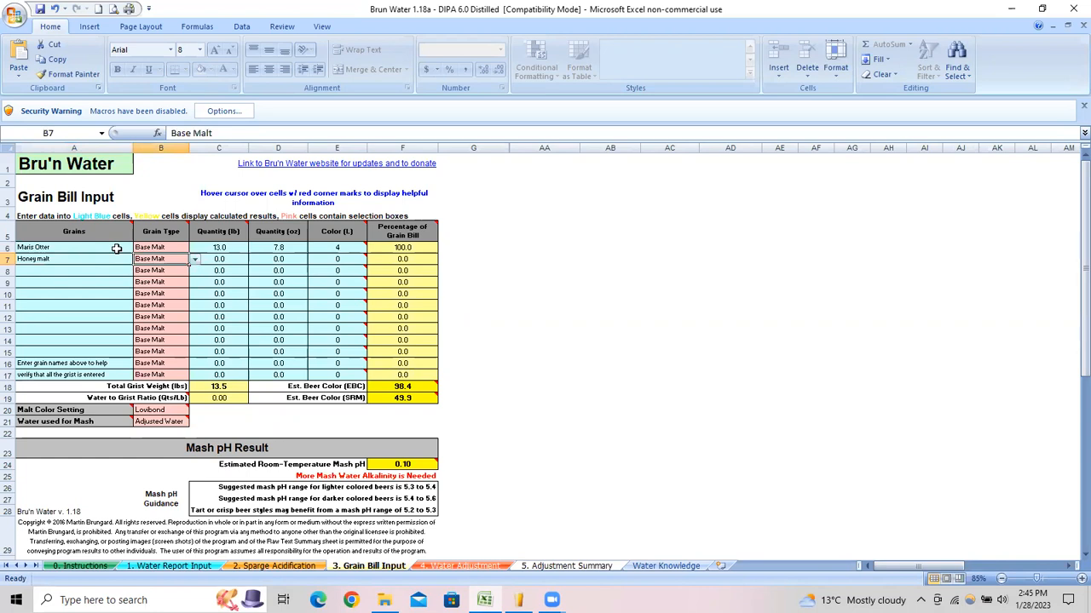
{"action": "left_click", "coordinate": [195, 259]}
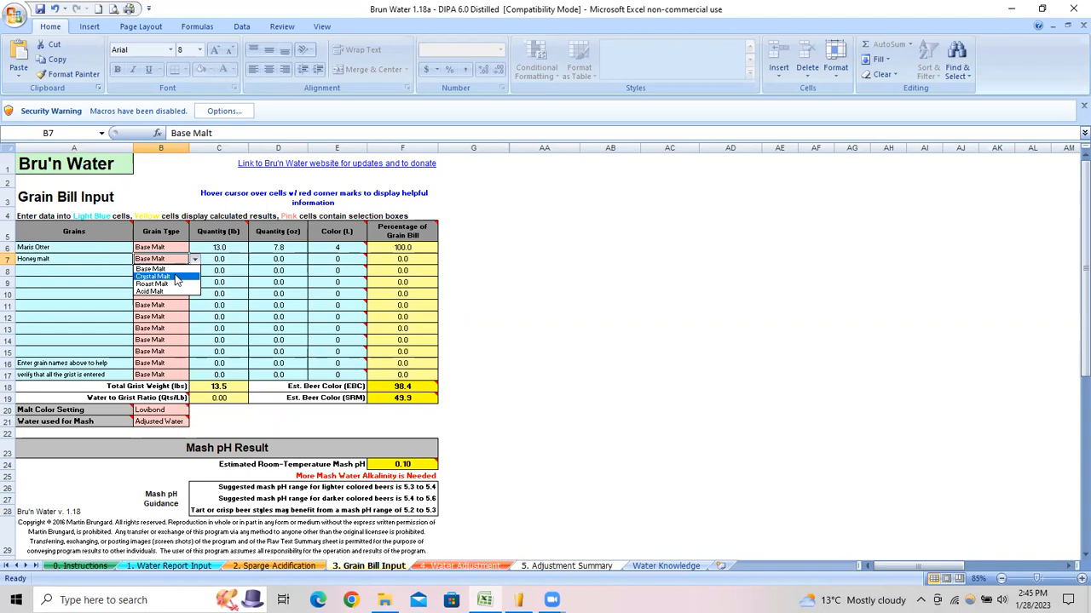
{"action": "left_click", "coordinate": [162, 276]}
- Set the Honey malt quantity to 2.4 oz and its color to 25
{"action": "key", "text": "Tab"}
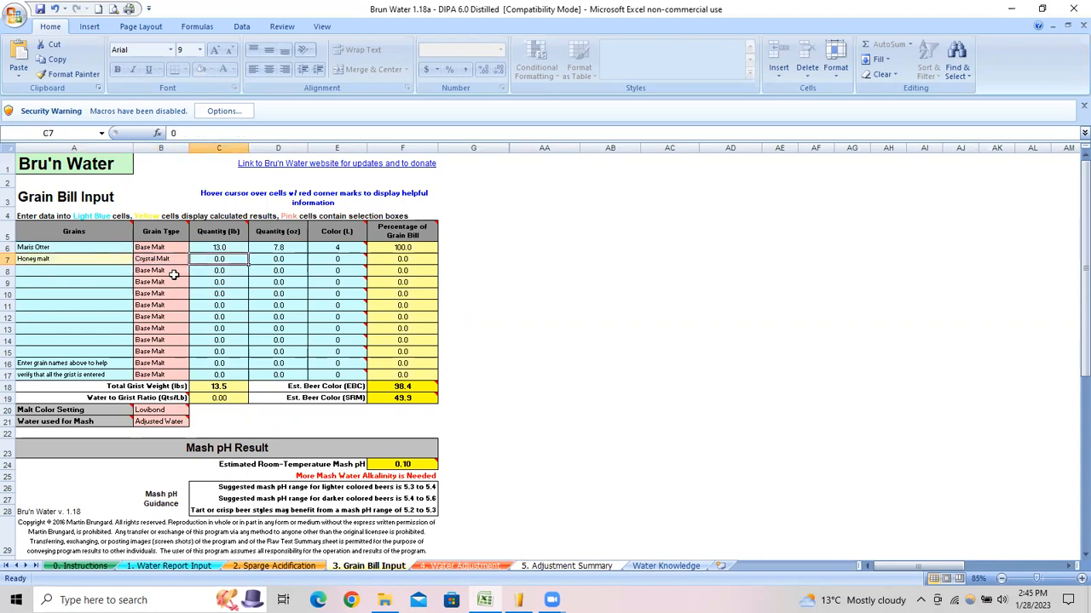
{"action": "key", "text": "Tab"}
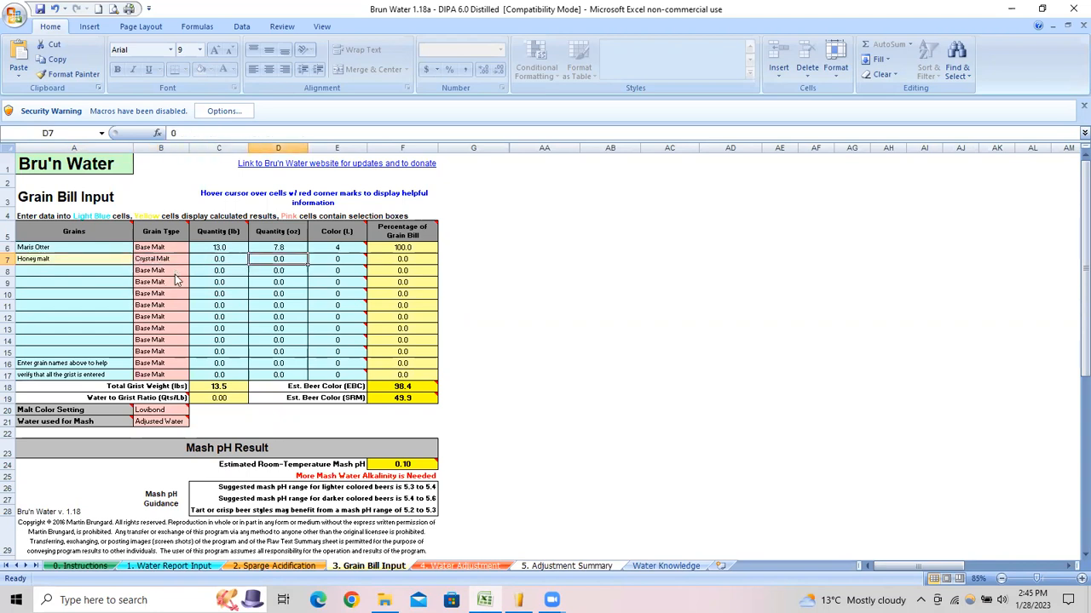
{"action": "type", "text": "2.4"}
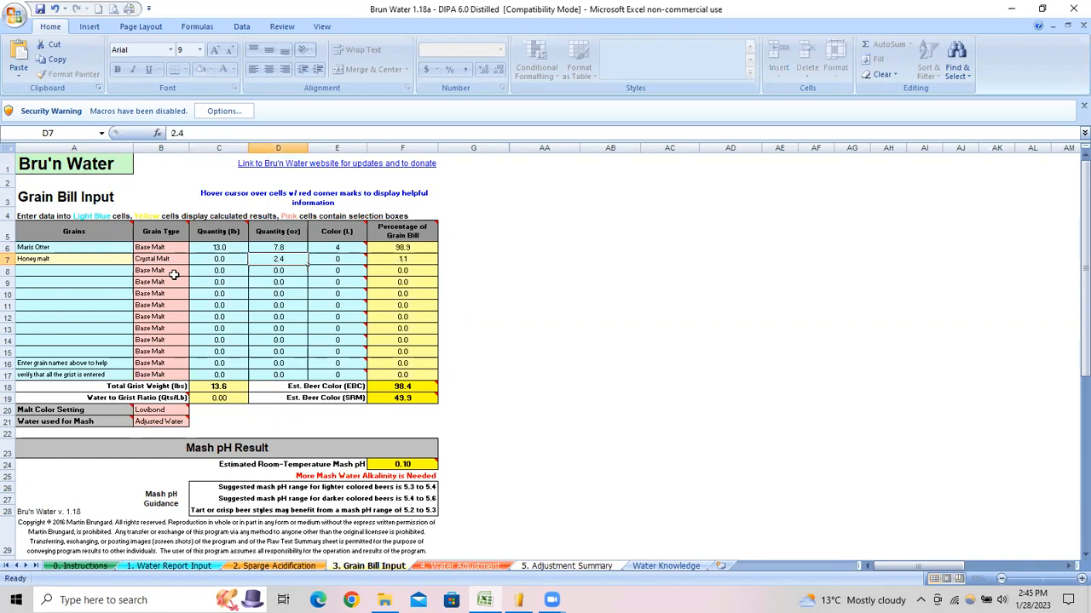
{"action": "key", "text": "Tab"}
{"action": "type", "text": "25"}
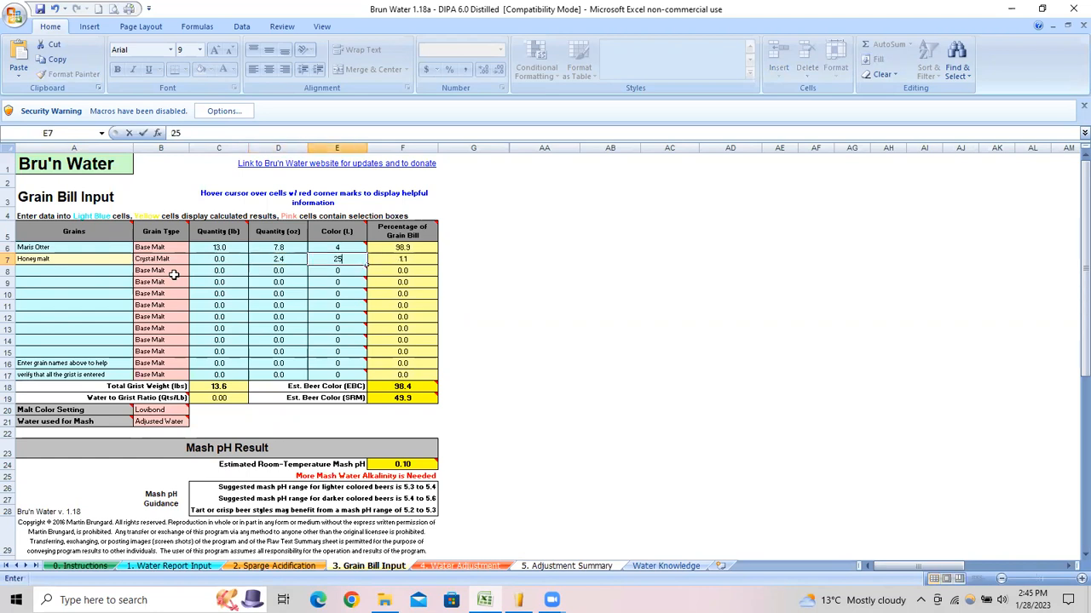
{"action": "key", "text": "Return"}
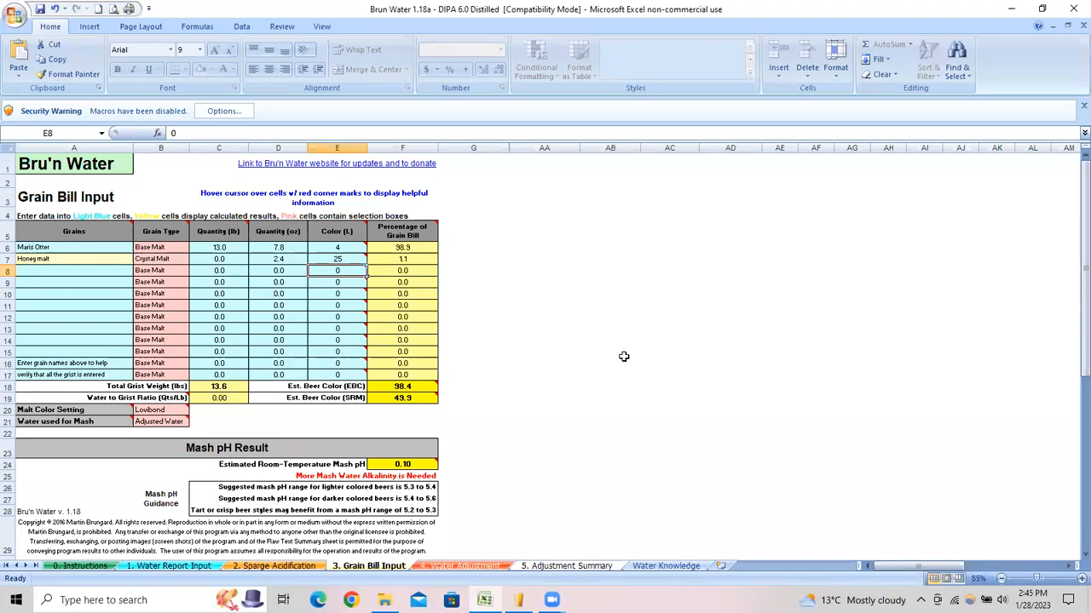
- On the Water Adjustment sheet, set the total batch volume to 5.5 gal and the mash water volume to 8.75 gal
{"action": "left_click", "coordinate": [465, 566]}
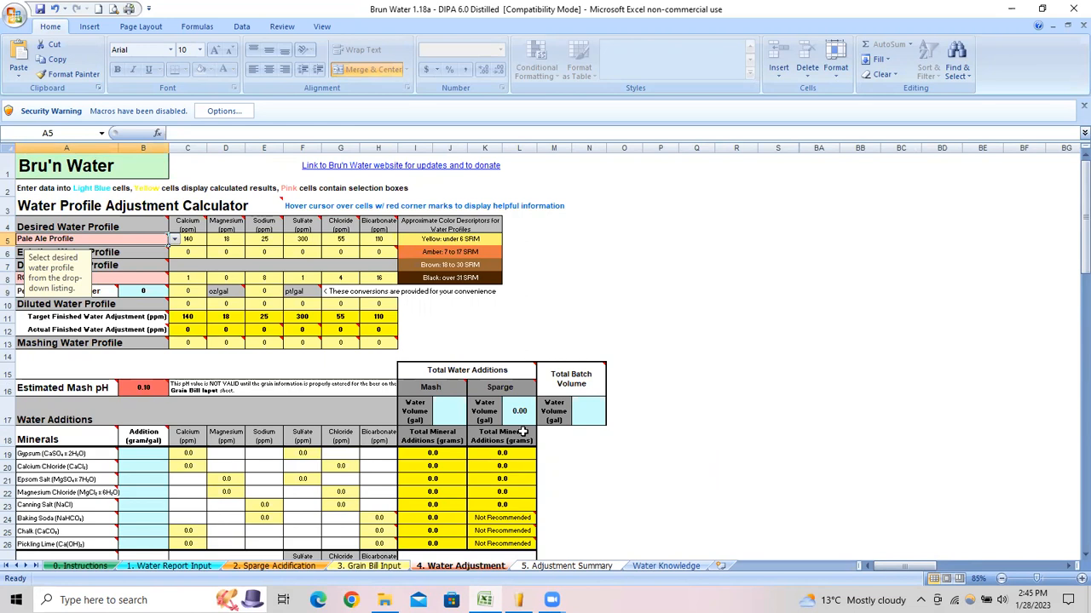
{"action": "scroll", "coordinate": [481, 397], "scroll_direction": "down", "scroll_amount": 1}
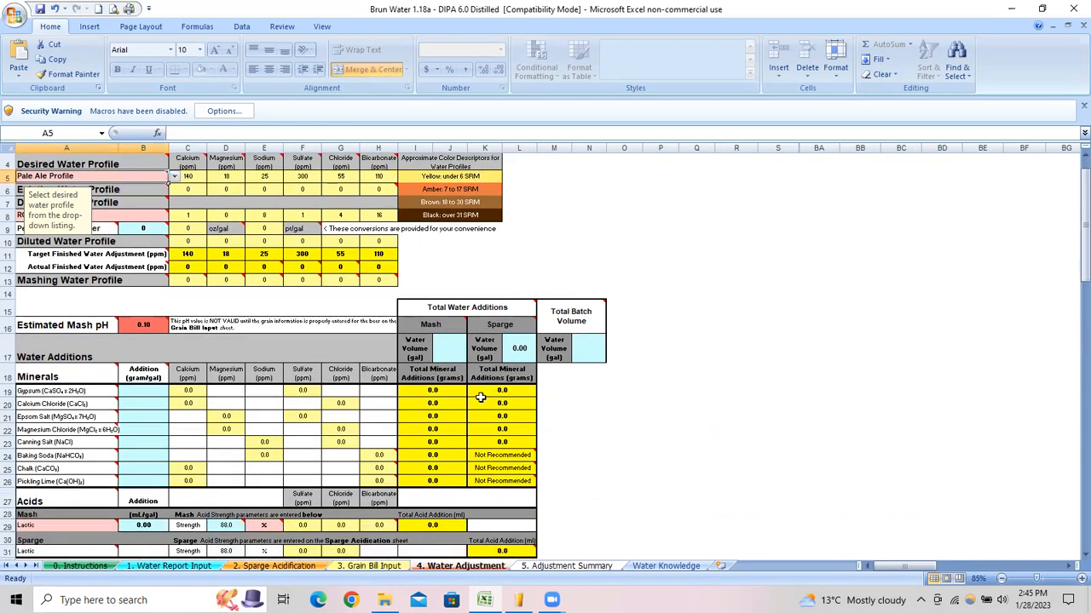
{"action": "left_click", "coordinate": [590, 354]}
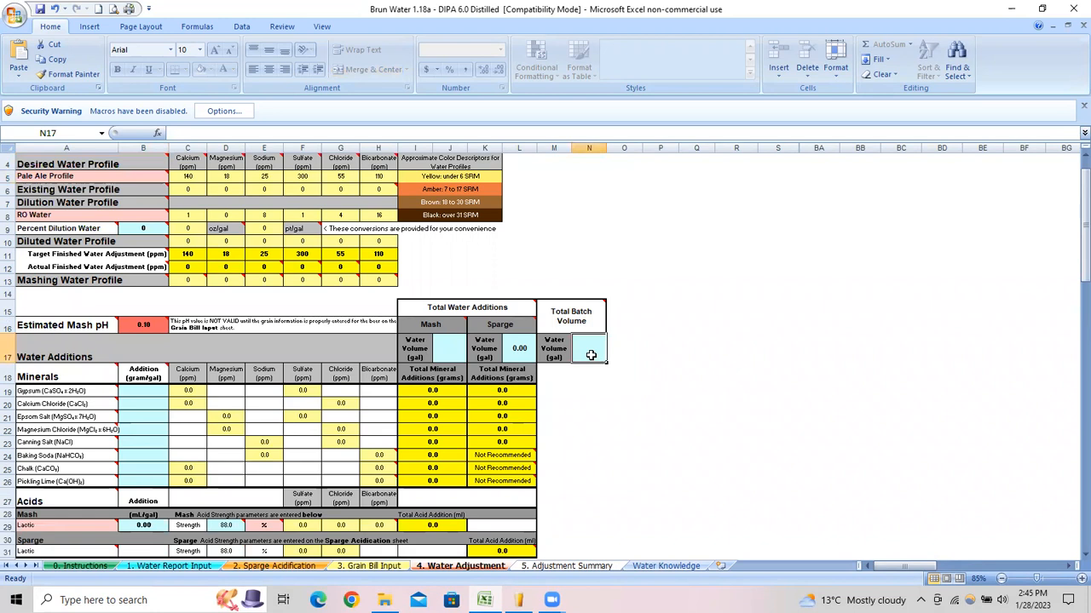
{"action": "type", "text": "5.5"}
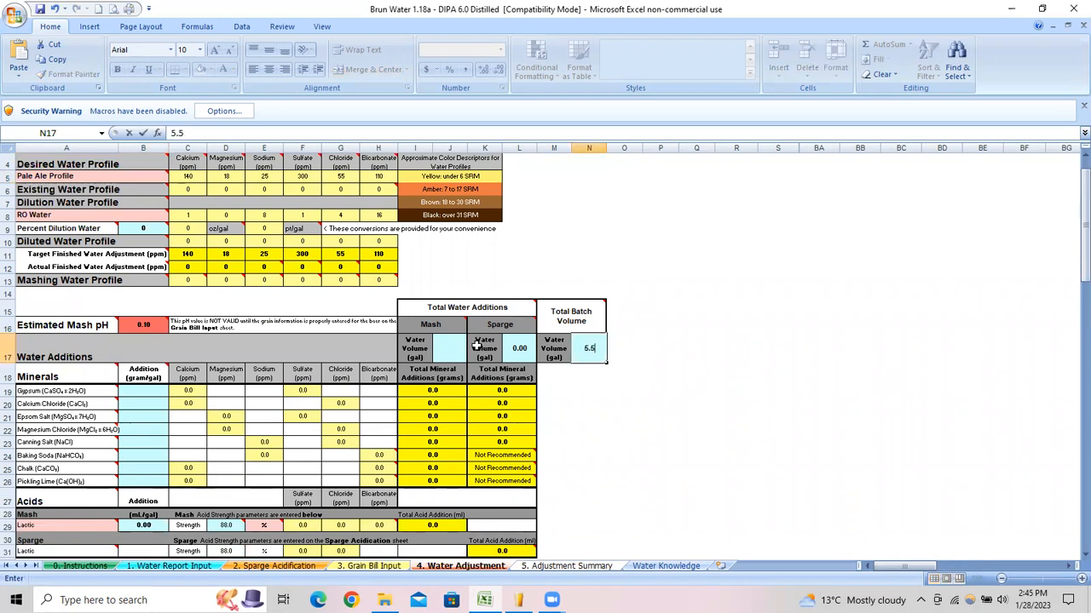
{"action": "left_click", "coordinate": [450, 348]}
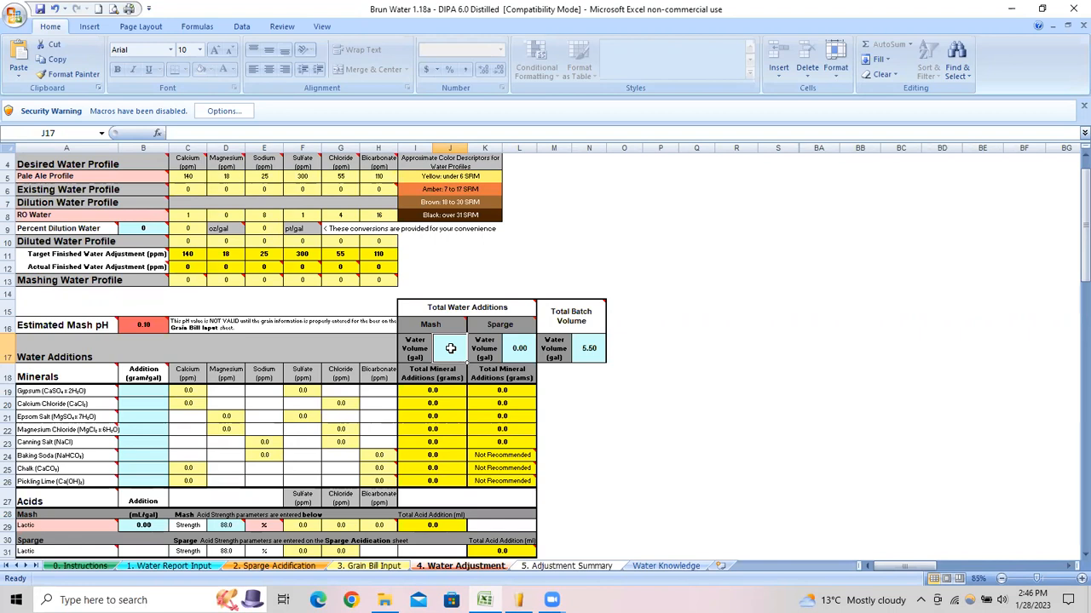
{"action": "type", "text": "8.75"}
{"action": "key", "text": "Return"}
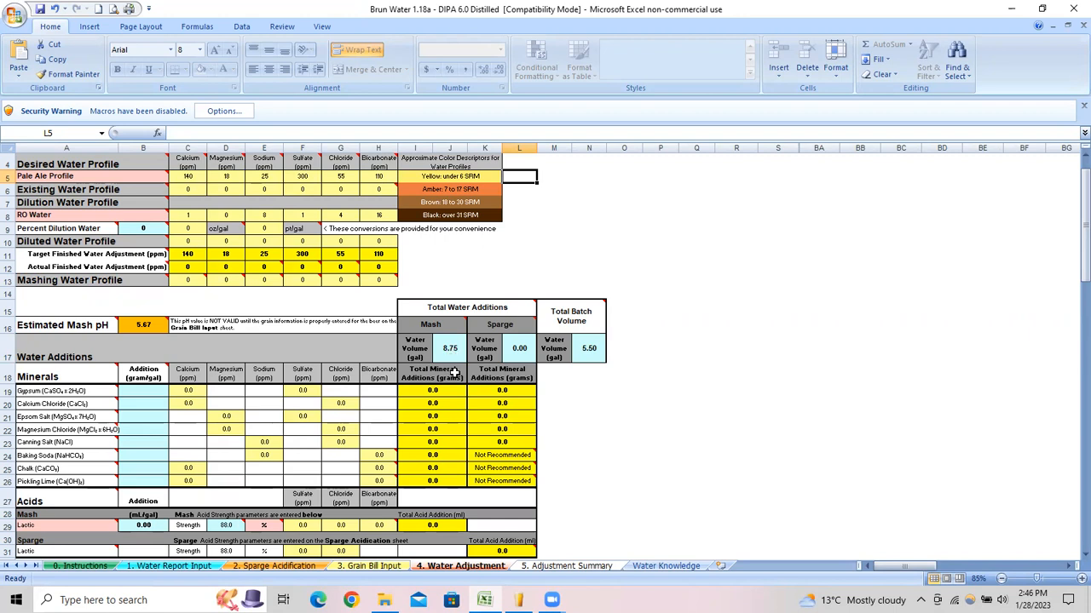
- Split the water volumes into 6 gal for the mash and 2.5 gal for the sparge
{"action": "left_click", "coordinate": [444, 347]}
{"action": "type", "text": "4"}
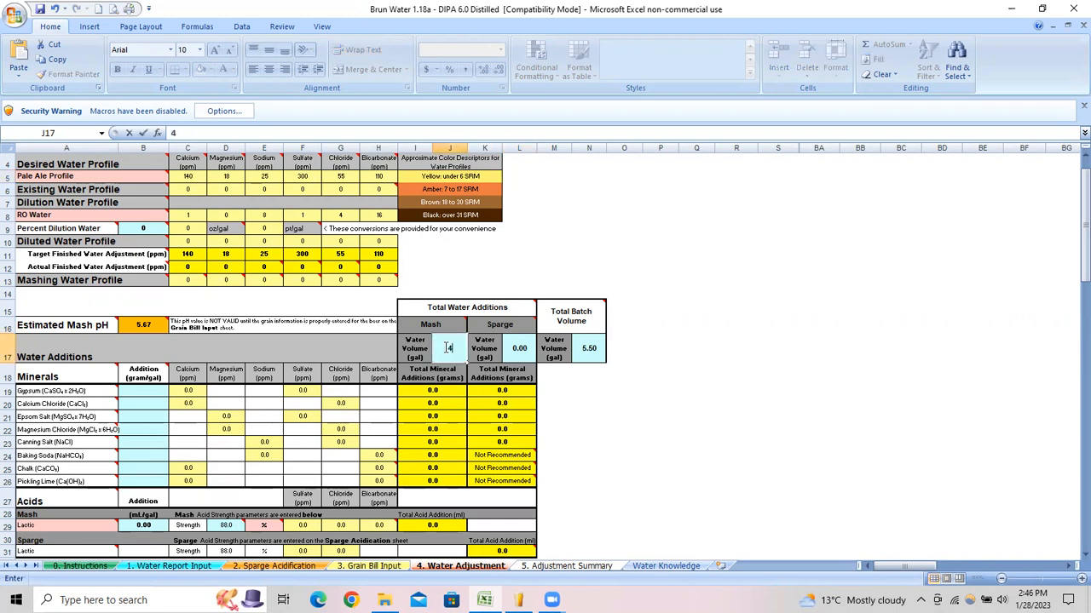
{"action": "key", "text": "Tab"}
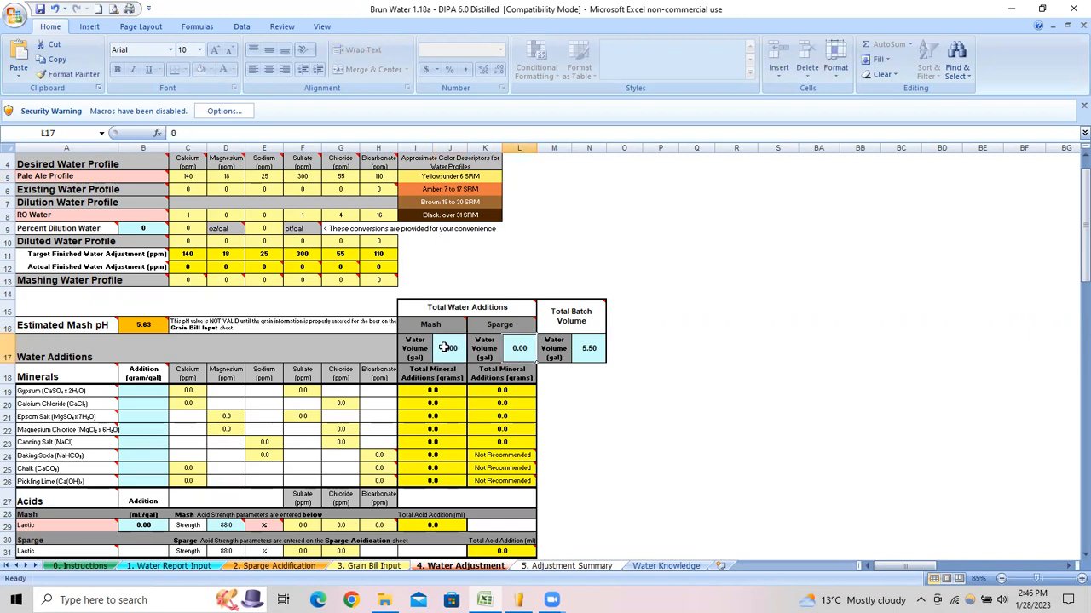
{"action": "type", "text": "2.5"}
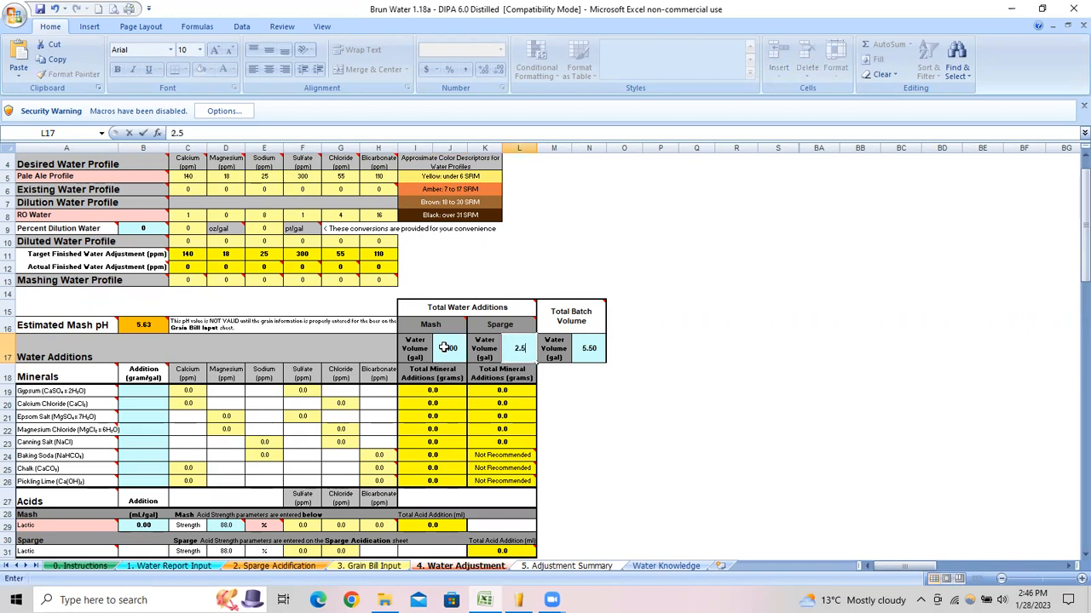
{"action": "key", "text": "Tab"}
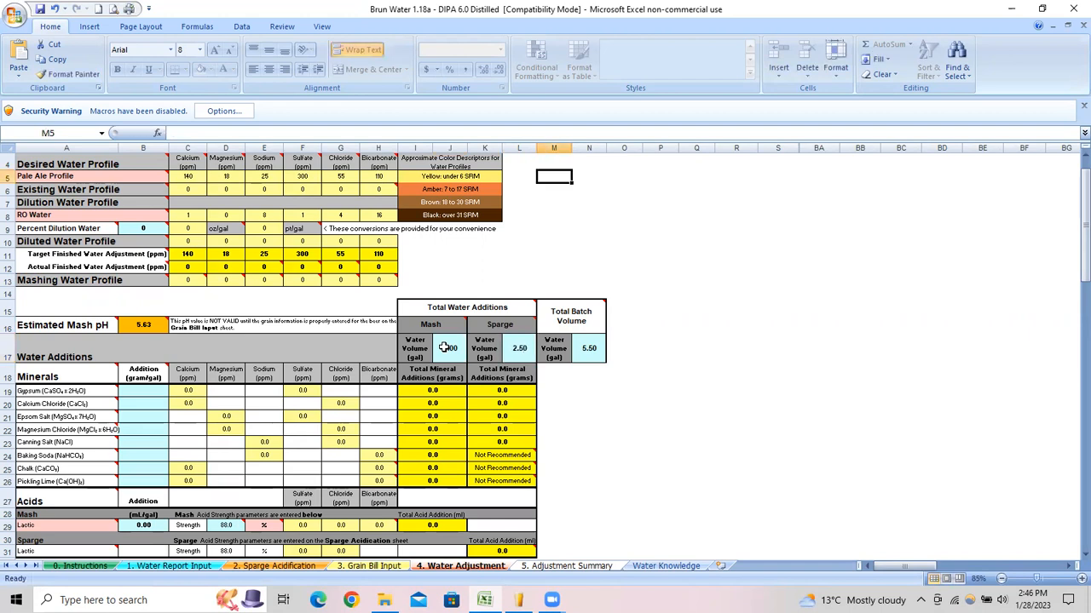
- Try a gypsum addition of 1 gram/gal with the split water volumes and clear it again
{"action": "left_click", "coordinate": [143, 396]}
{"action": "type", "text": "1"}
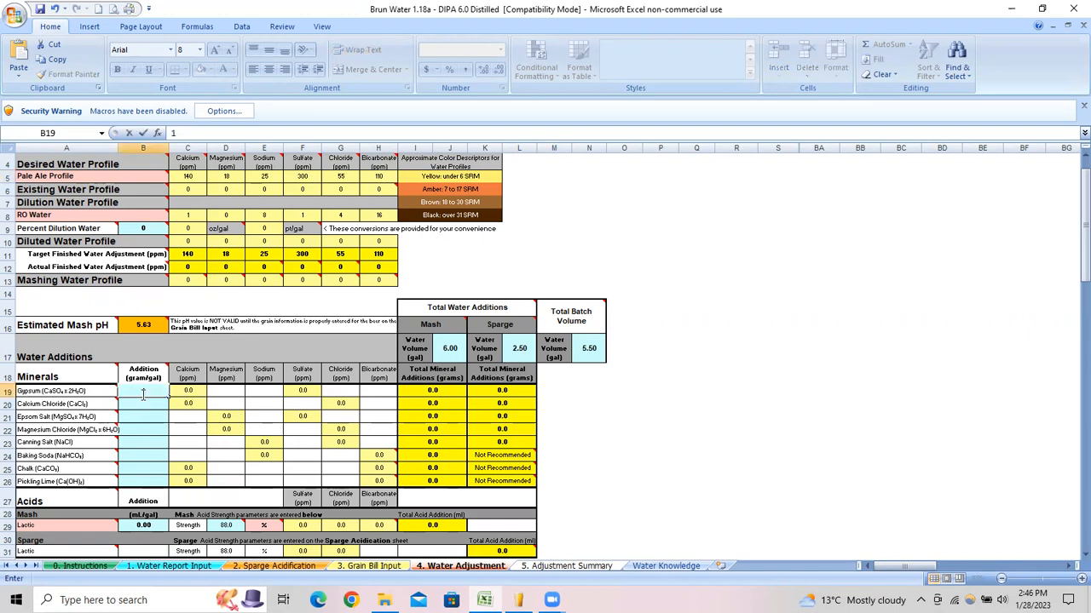
{"action": "key", "text": "Return"}
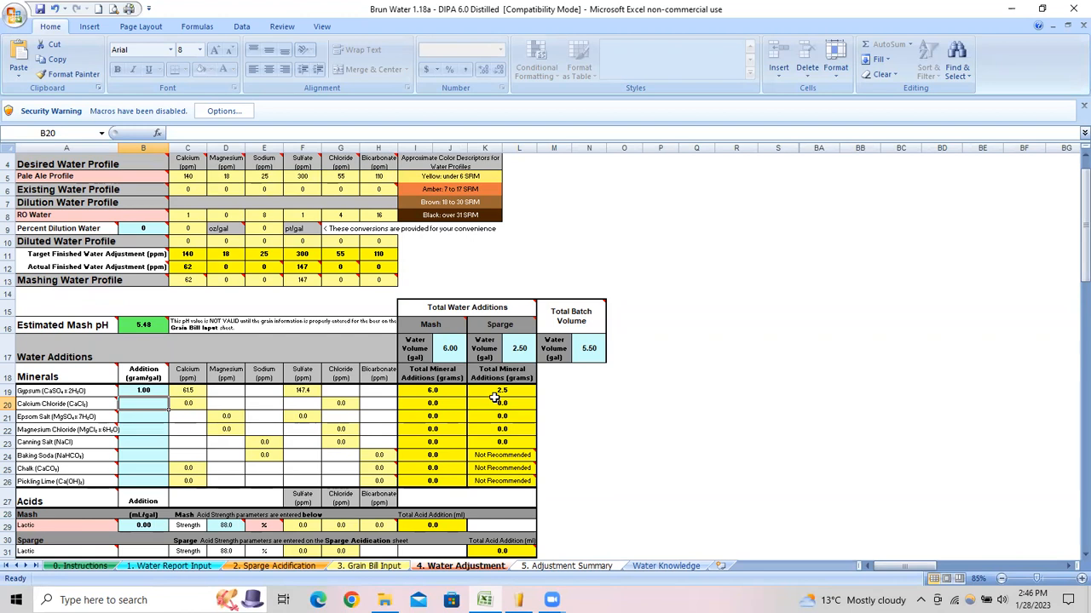
{"action": "left_click", "coordinate": [147, 392]}
{"action": "key", "text": "Delete"}
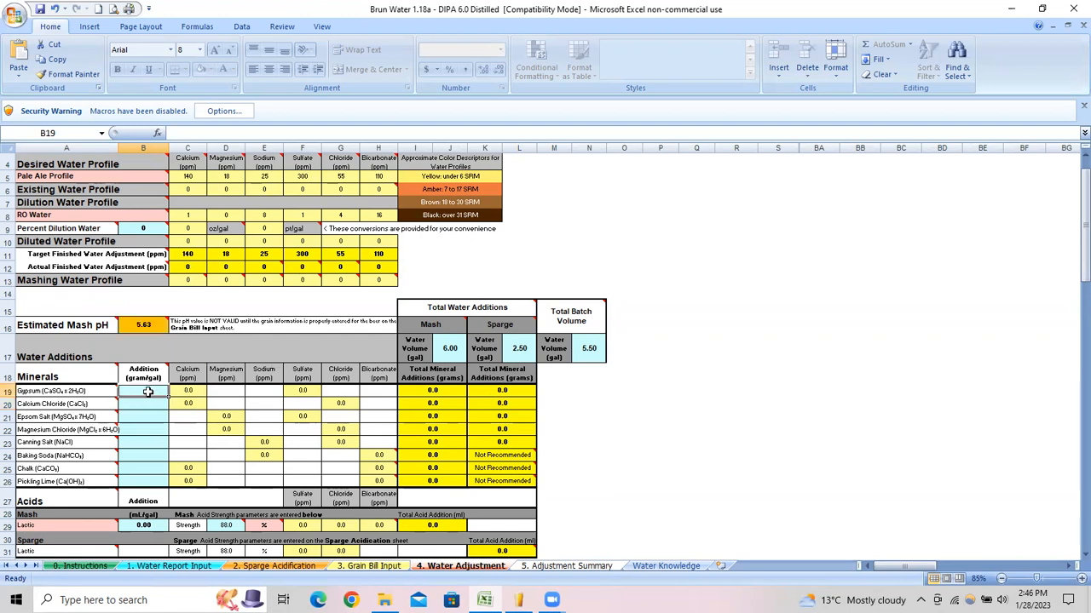
- Return to full-volume mashing with a sparge volume of 0 and a mash water volume of 8.75 gal
{"action": "left_click", "coordinate": [515, 356]}
{"action": "type", "text": "0"}
{"action": "key", "text": "Left"}
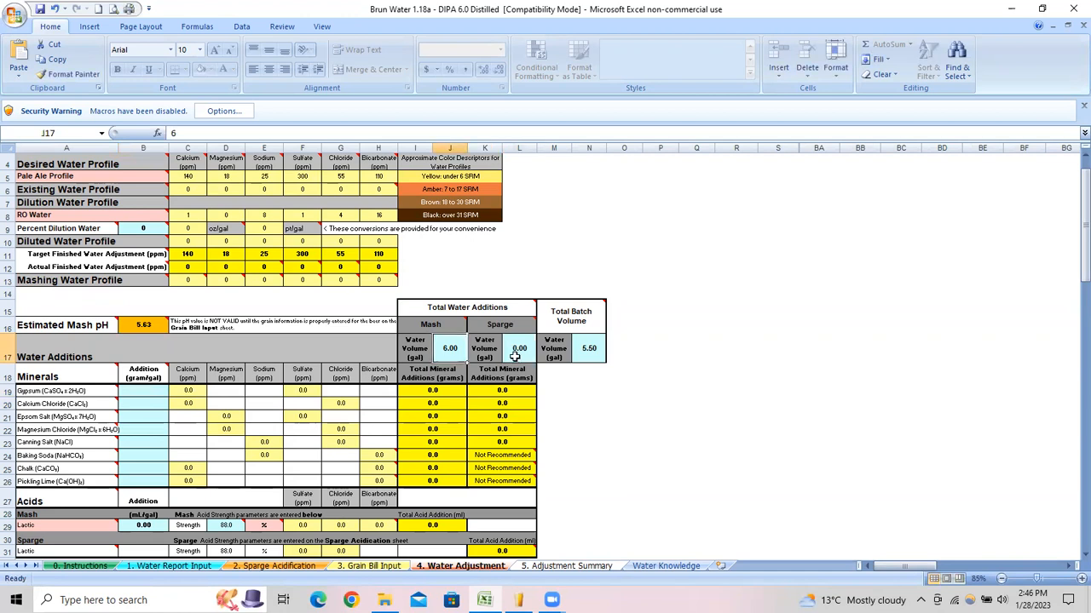
{"action": "type", "text": "8.75"}
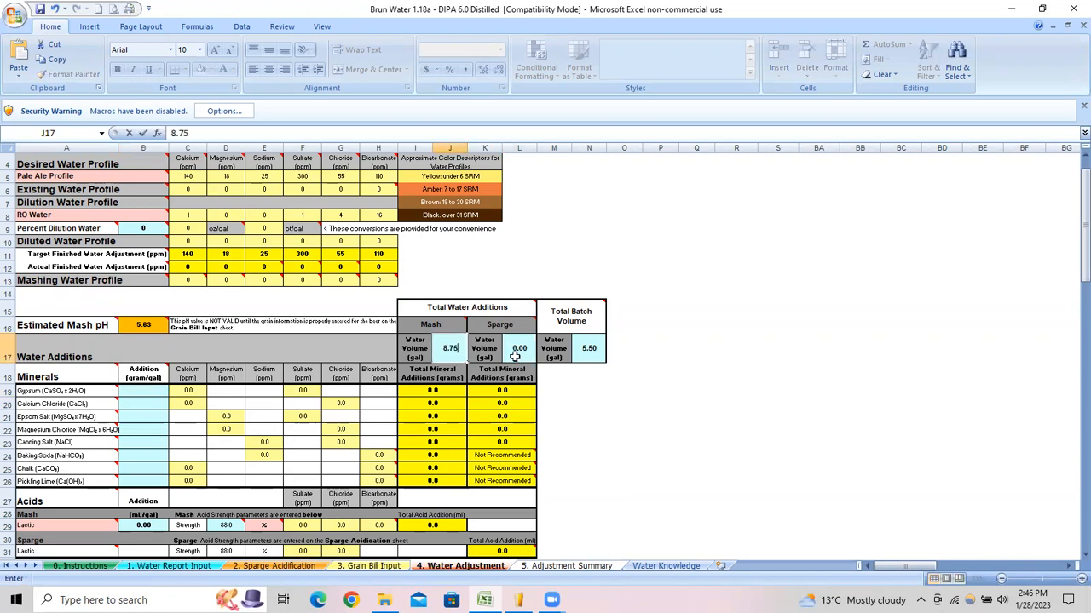
{"action": "key", "text": "Return"}
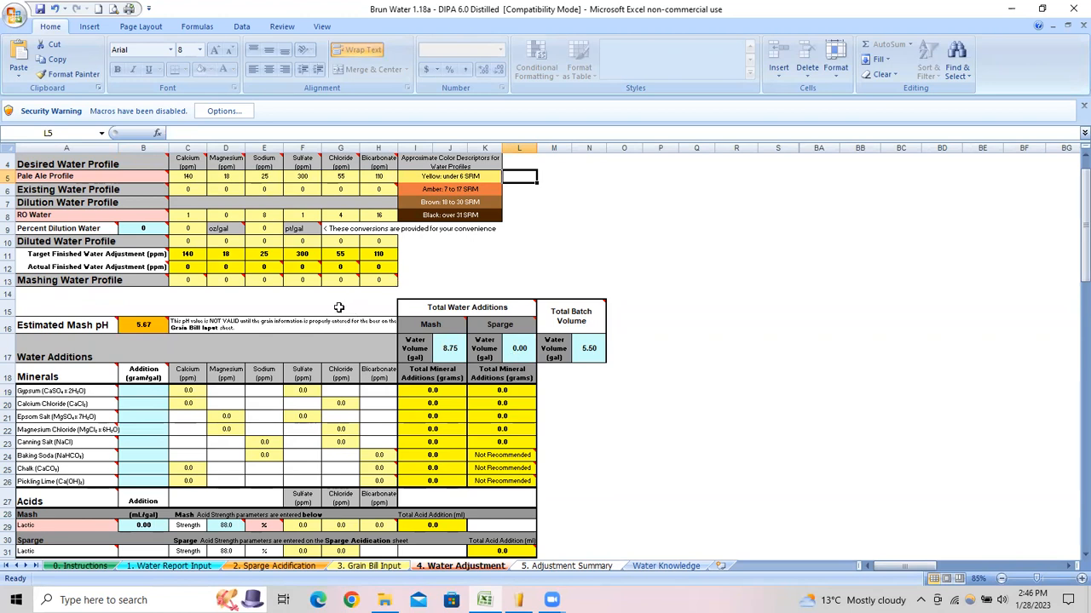
- Look through the available desired water profiles and choose Pale Ale Profile
{"action": "scroll", "coordinate": [339, 307], "scroll_direction": "up", "scroll_amount": 1}
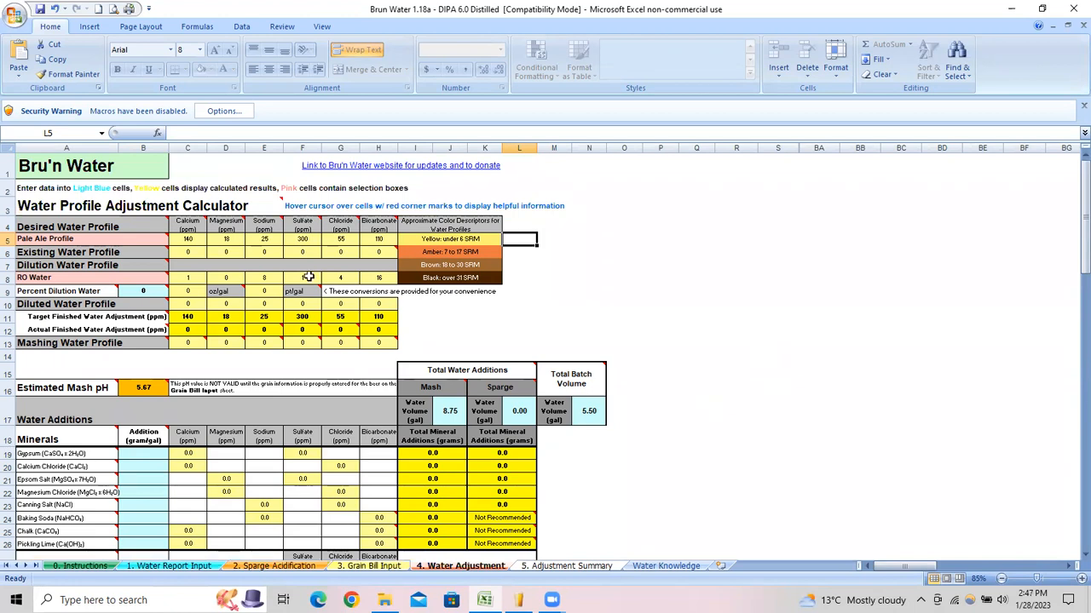
{"action": "mouse_move", "coordinate": [61, 217]}
{"action": "mouse_move", "coordinate": [53, 237]}
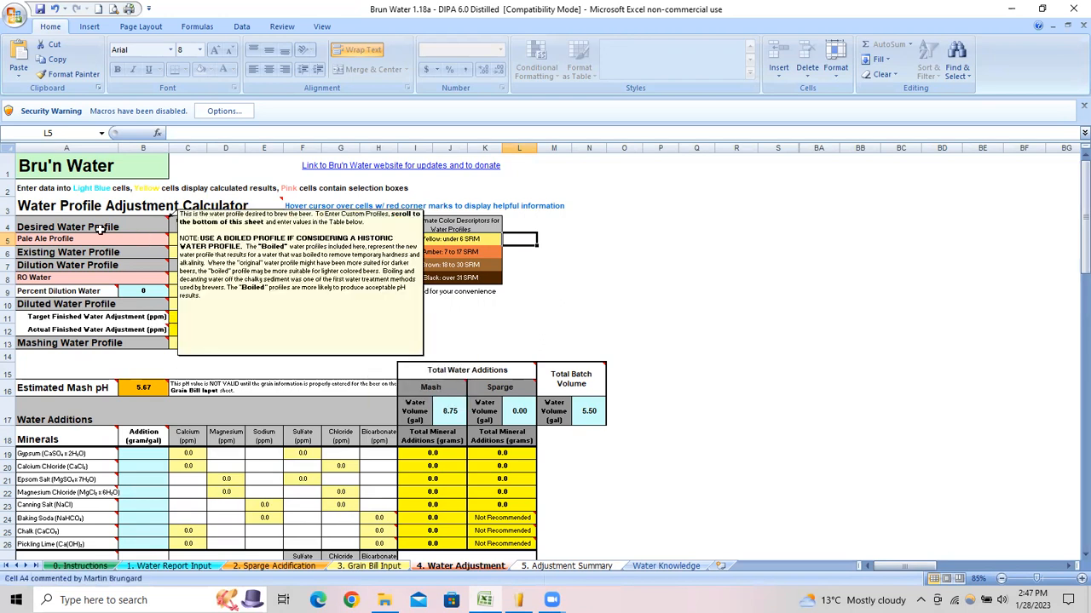
{"action": "left_click", "coordinate": [130, 240]}
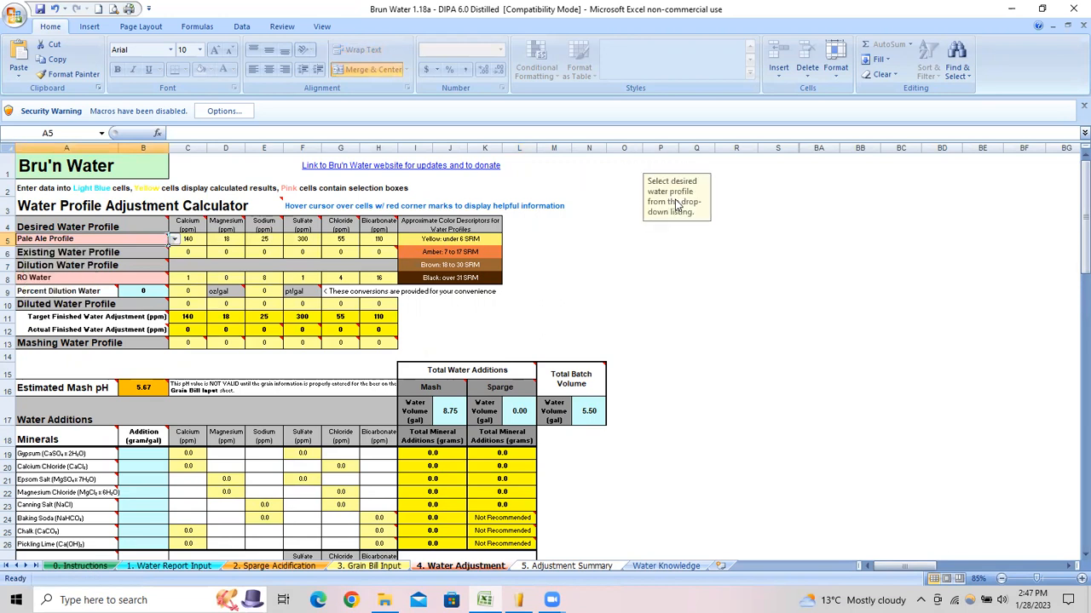
{"action": "left_click", "coordinate": [175, 240]}
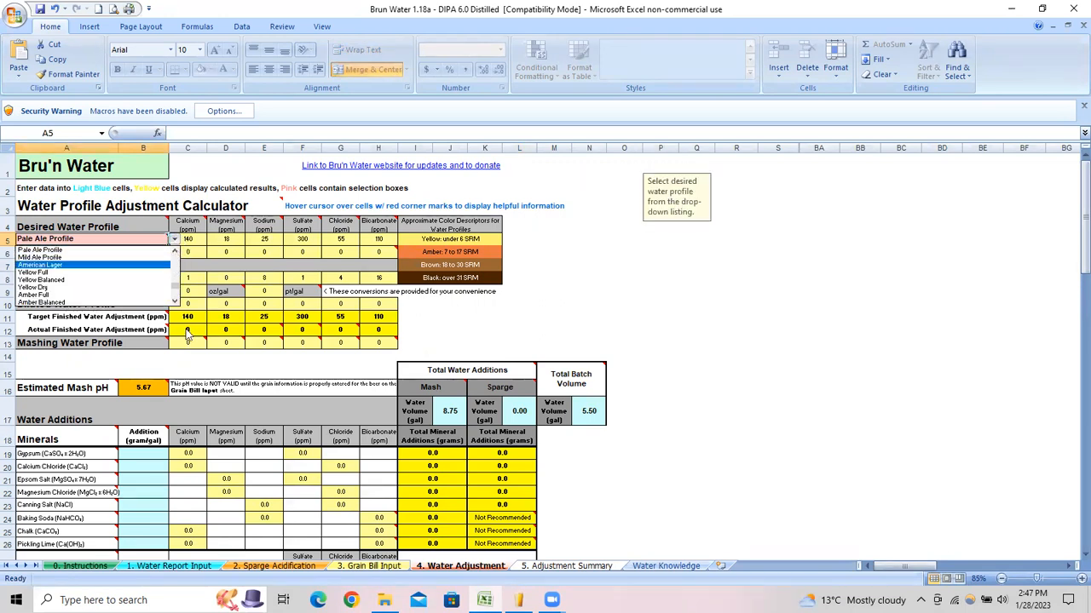
{"action": "left_click_drag", "start_coordinate": [175, 286], "coordinate": [173, 254]}
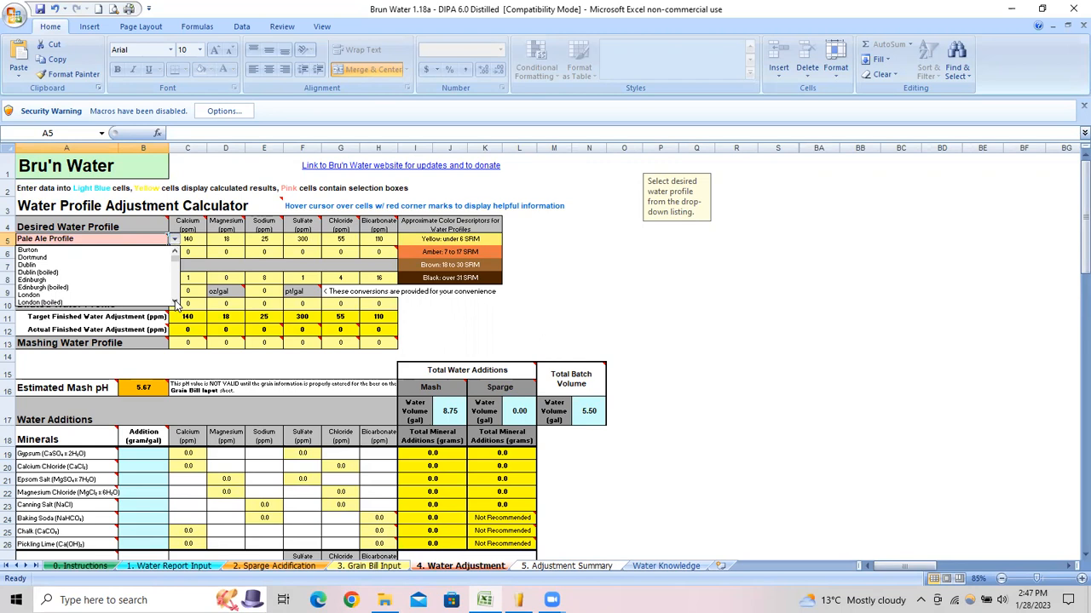
{"action": "left_click_drag", "start_coordinate": [175, 303], "coordinate": [175, 304]}
{"action": "left_click", "coordinate": [147, 284]}
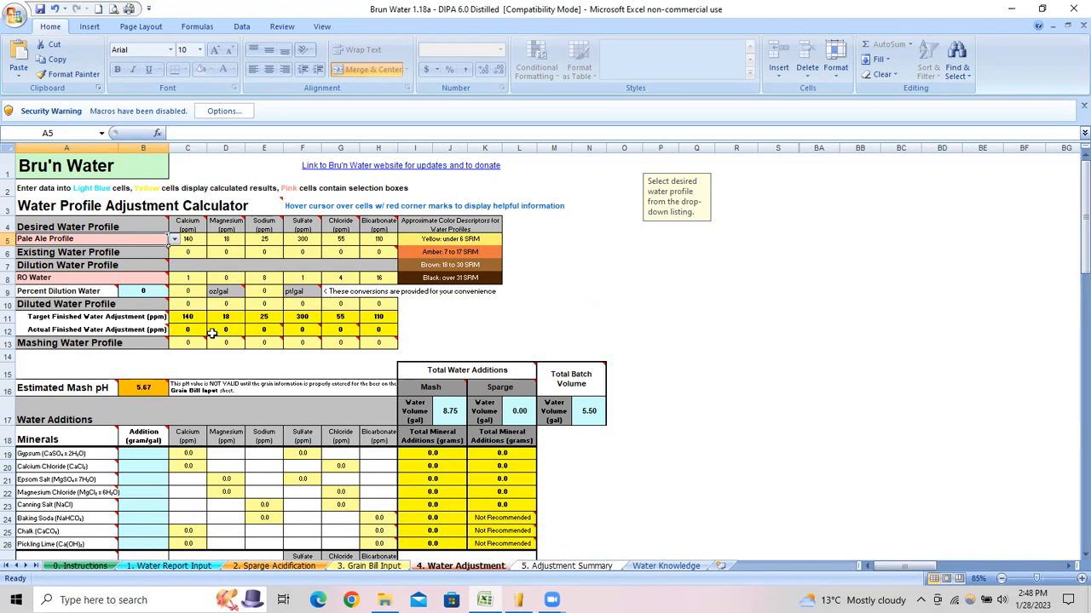
- Check the estimated mash pH and its guidance on the Grain Bill Input sheet and return to the Water Adjustment sheet
{"action": "mouse_move", "coordinate": [141, 387]}
{"action": "left_click", "coordinate": [365, 569]}
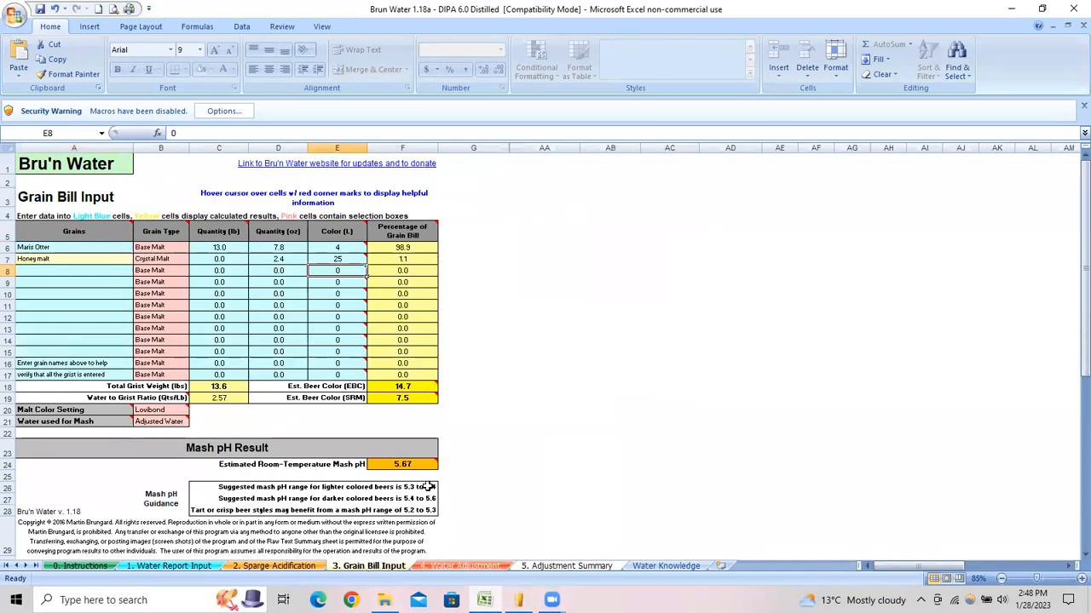
{"action": "mouse_move", "coordinate": [393, 467]}
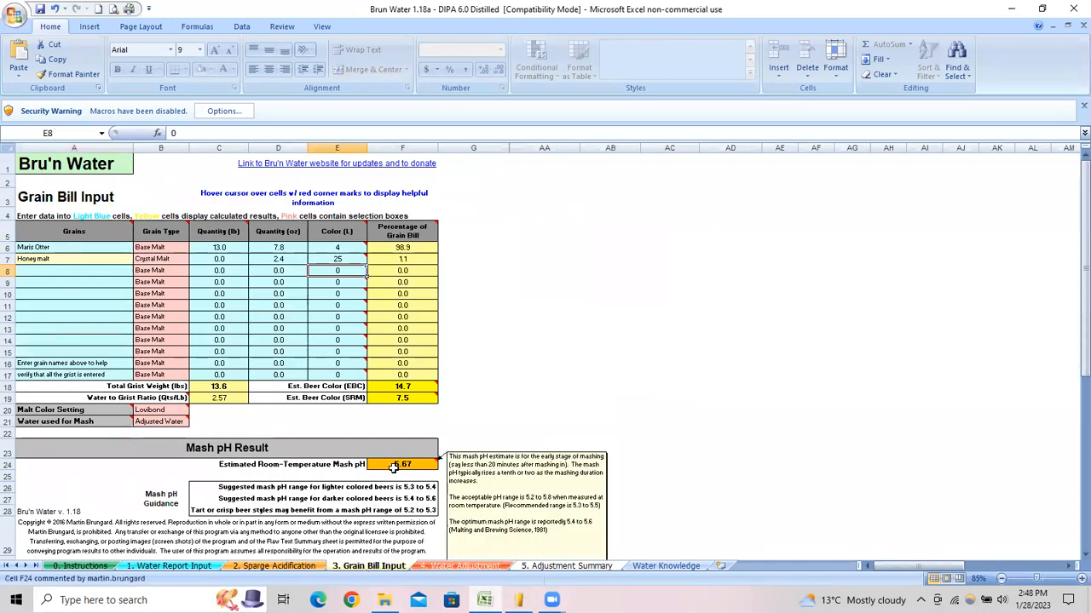
{"action": "left_click", "coordinate": [481, 568]}
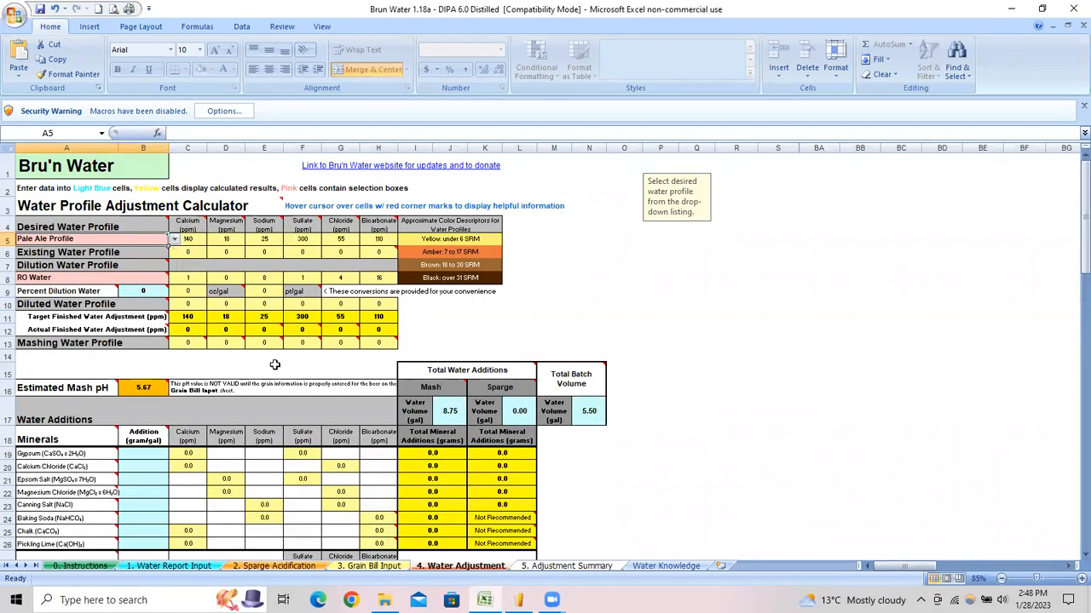
- Examine the target ion levels and the notes on minerals such as gypsum on the Water Adjustment sheet
{"action": "scroll", "coordinate": [275, 365], "scroll_direction": "down", "scroll_amount": 2}
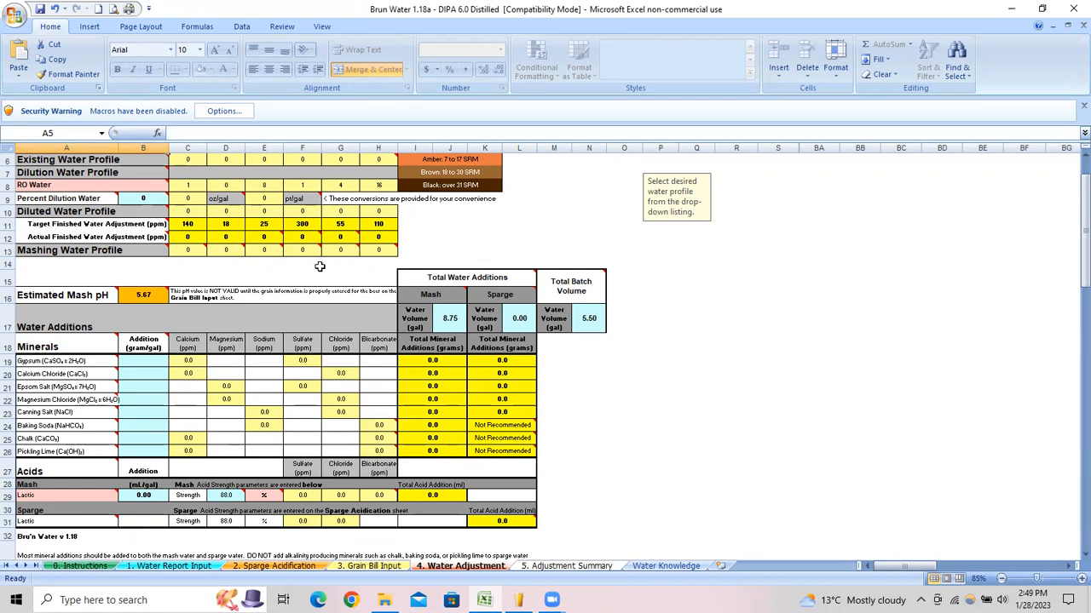
{"action": "scroll", "coordinate": [320, 264], "scroll_direction": "up", "scroll_amount": 1}
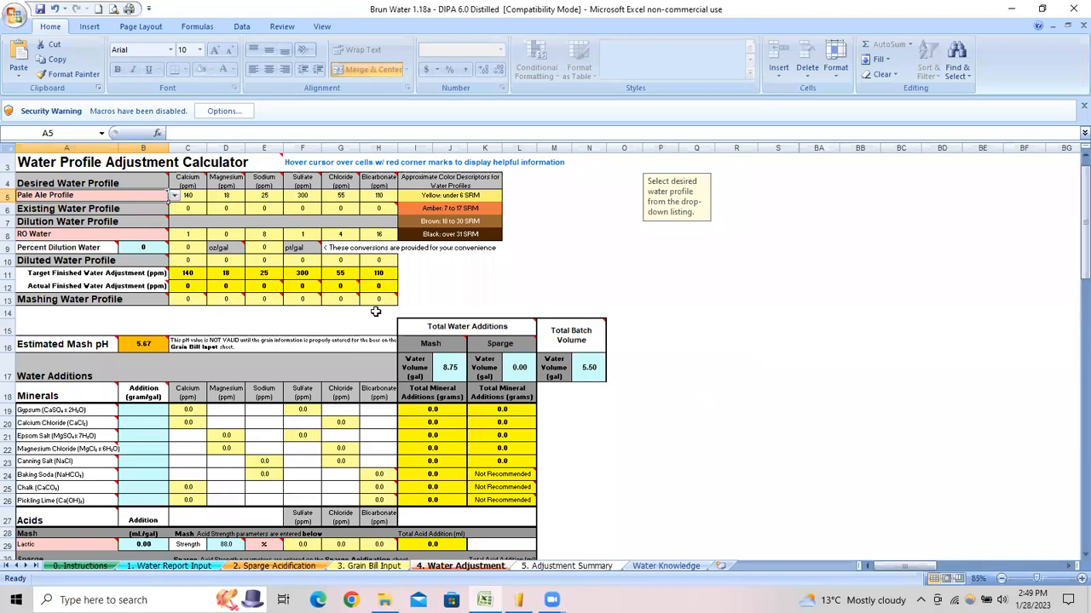
{"action": "mouse_move", "coordinate": [182, 180]}
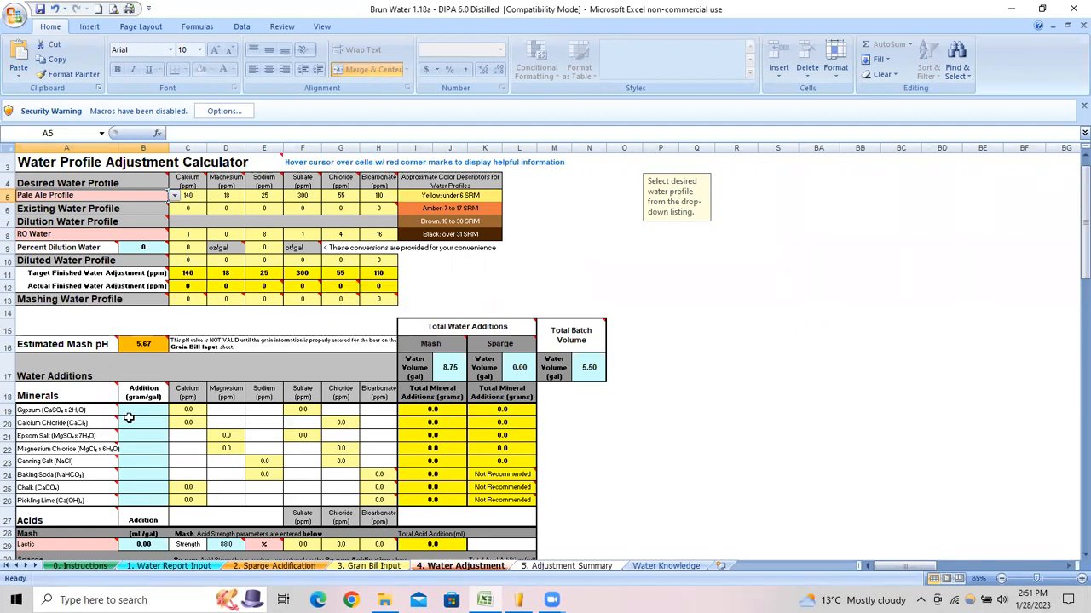
{"action": "mouse_move", "coordinate": [87, 411]}
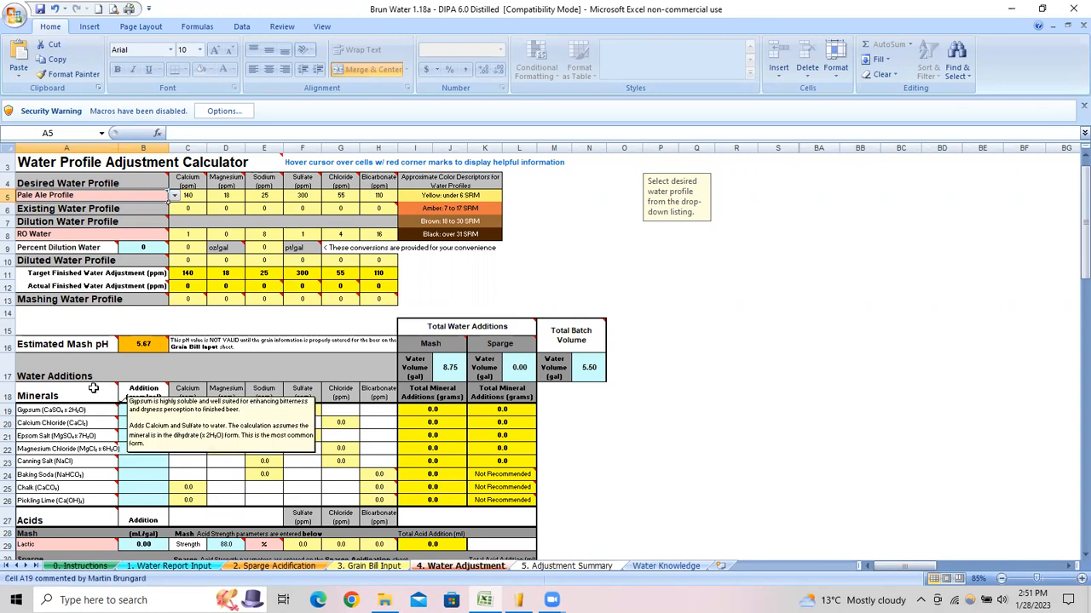
{"action": "mouse_move", "coordinate": [94, 506]}
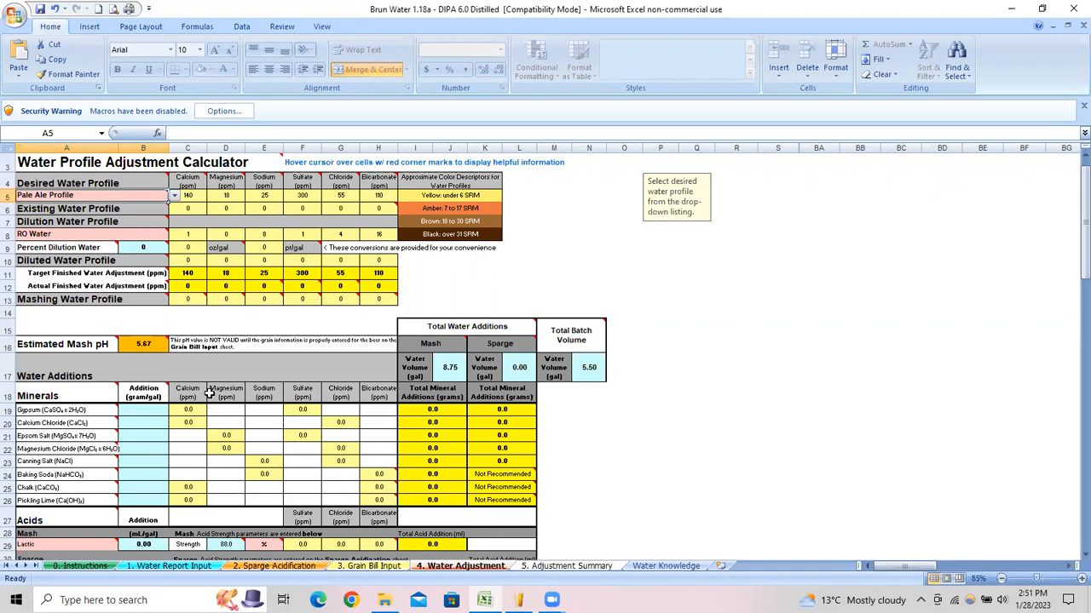
- Enter a gypsum addition of 1 gram/gal and compare the resulting mash pH, calcium and sulfate with the targets
{"action": "left_click", "coordinate": [136, 410]}
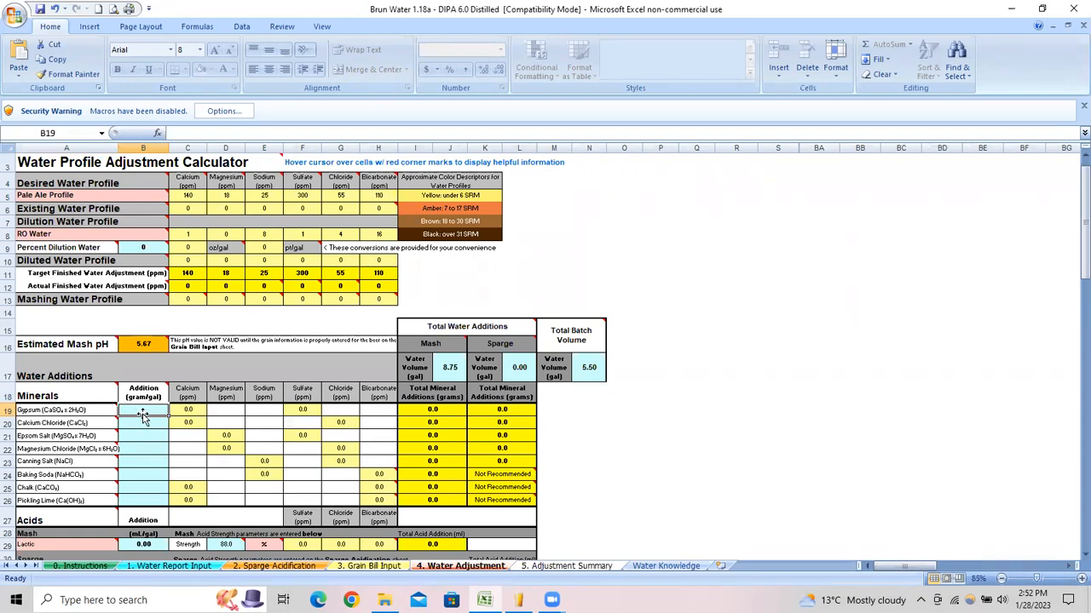
{"action": "type", "text": "1"}
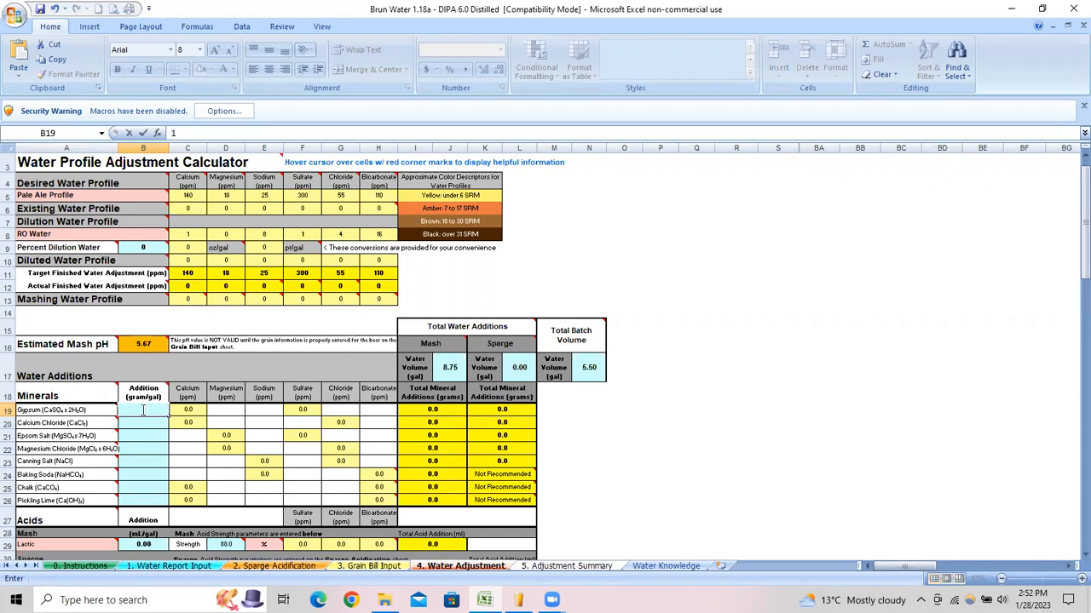
{"action": "key", "text": "Return"}
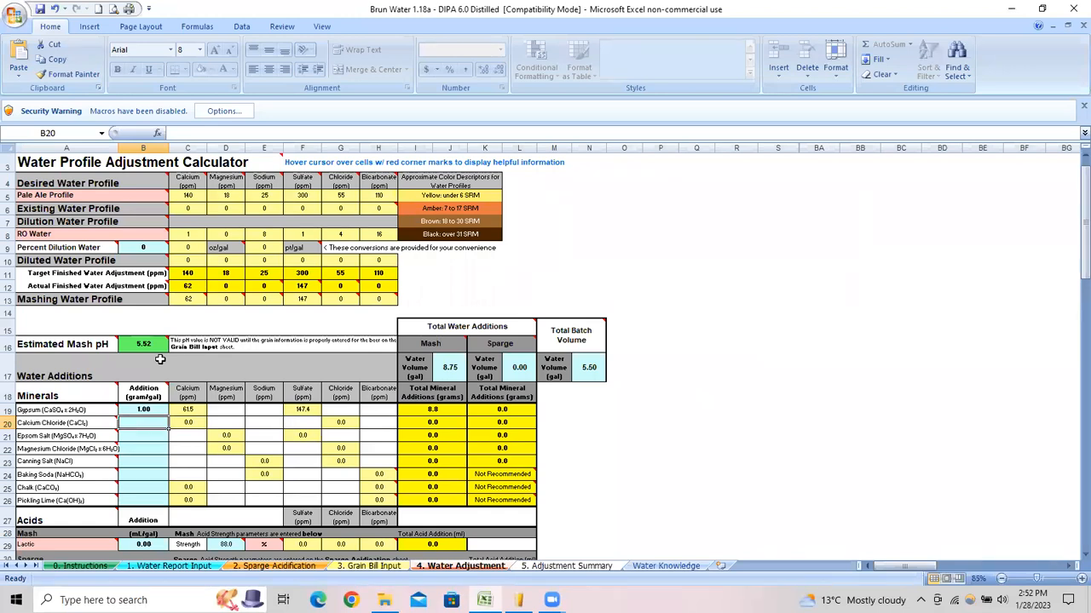
{"action": "mouse_move", "coordinate": [199, 295]}
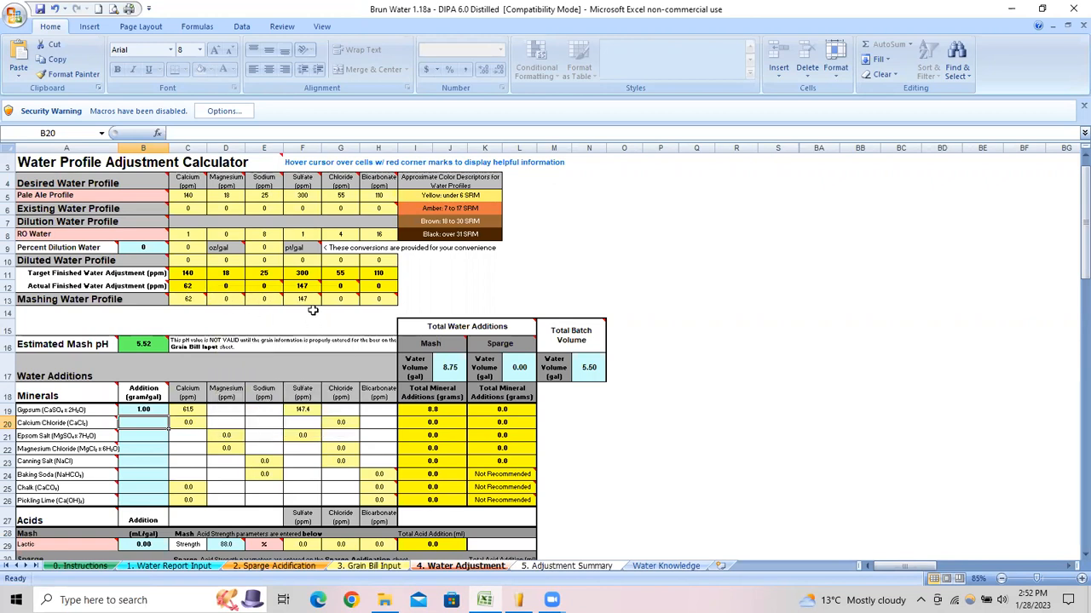
- Try gypsum additions of 1.5 and 1.55 gram/gal and compare calcium, sulfate and mash pH with the targets
{"action": "left_click", "coordinate": [142, 410]}
{"action": "type", "text": "1.5"}
{"action": "key", "text": "Return"}
{"action": "left_click", "coordinate": [151, 411]}
{"action": "type", "text": "1.55"}
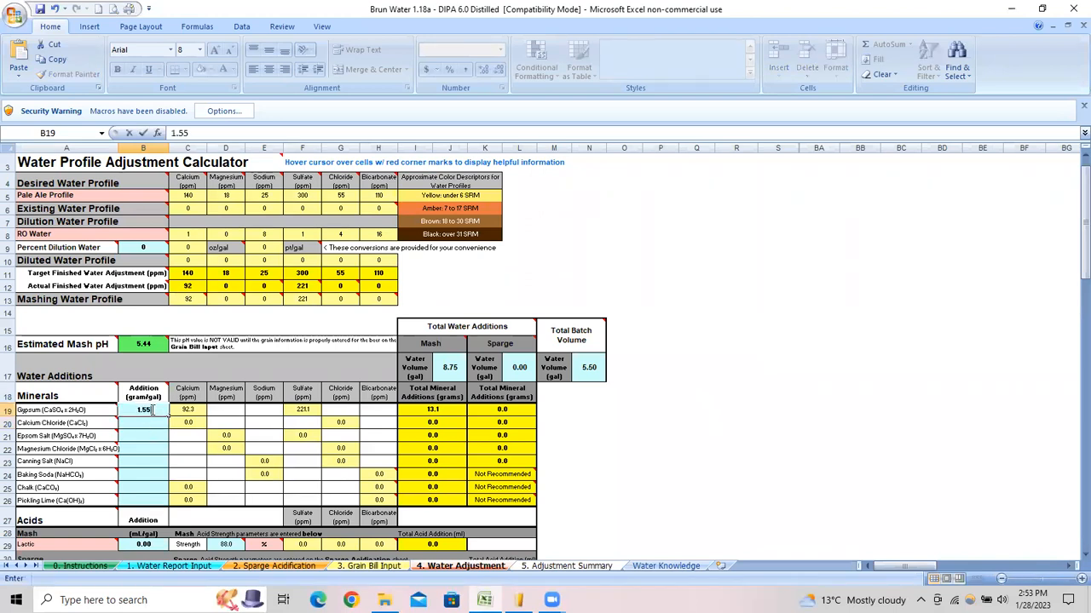
{"action": "key", "text": "Return"}
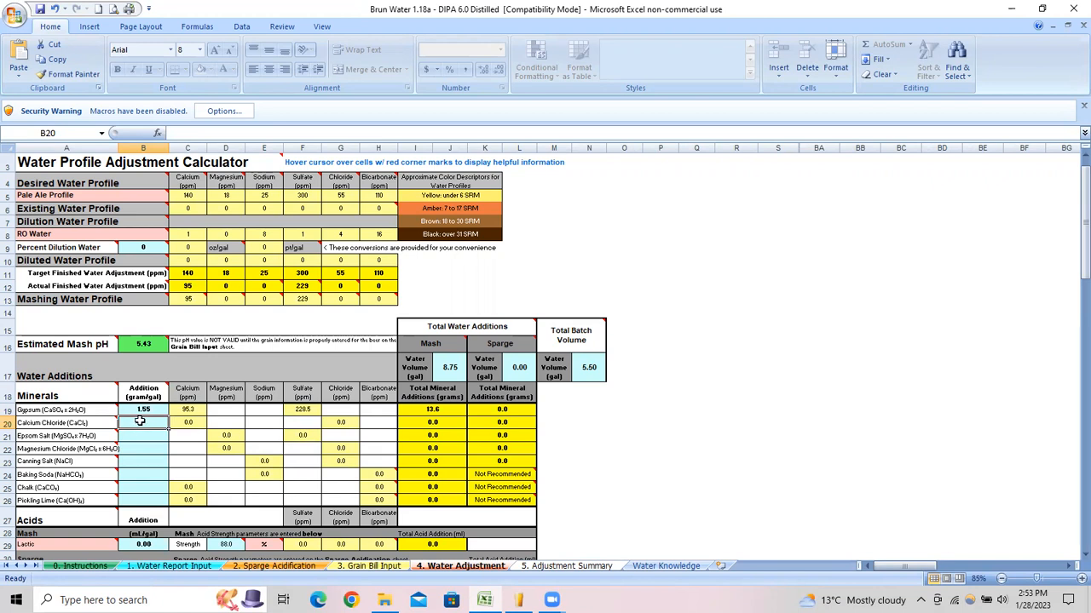
- Try calcium chloride additions of 0.45, 0.4 and 0.3 gram/gal against the chloride target and settle on 0.35 gram/gal
{"action": "type", "text": ".45"}
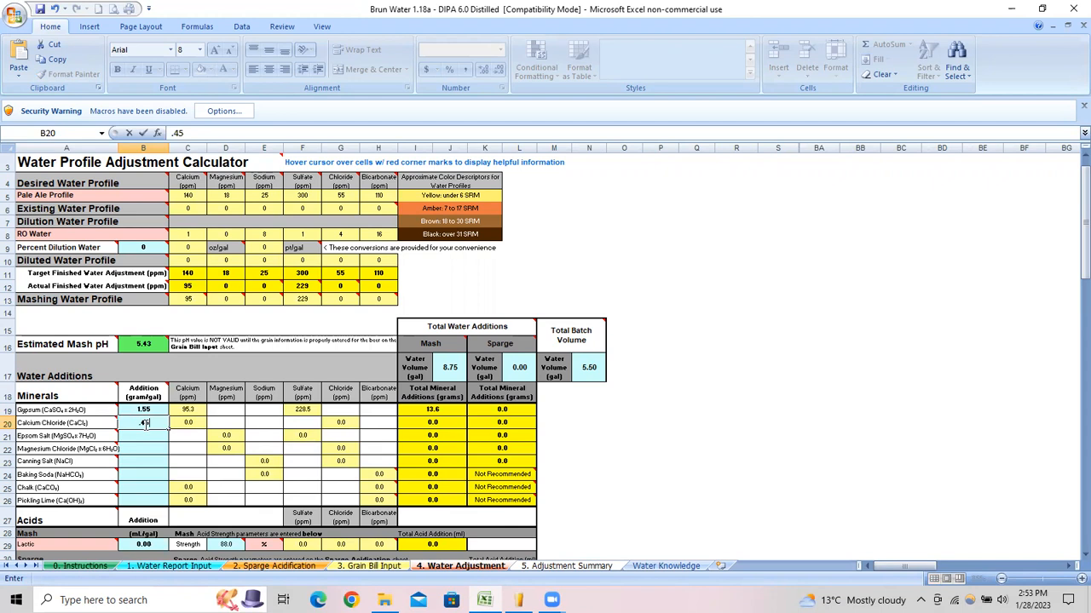
{"action": "key", "text": "Return"}
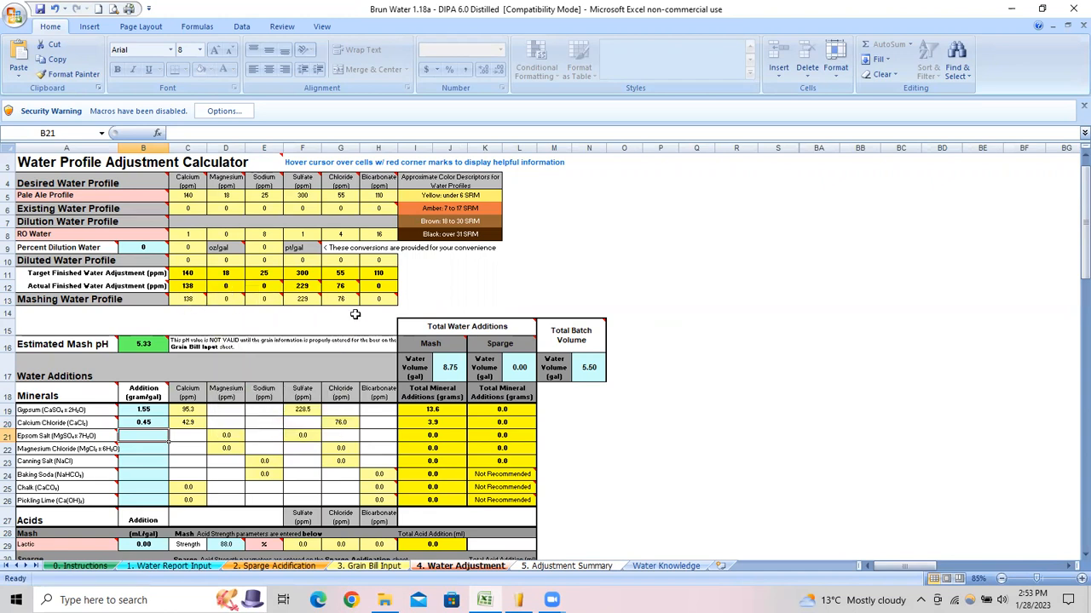
{"action": "left_click", "coordinate": [157, 423]}
{"action": "type", "text": "0.4"}
{"action": "key", "text": "Return"}
{"action": "left_click", "coordinate": [143, 424]}
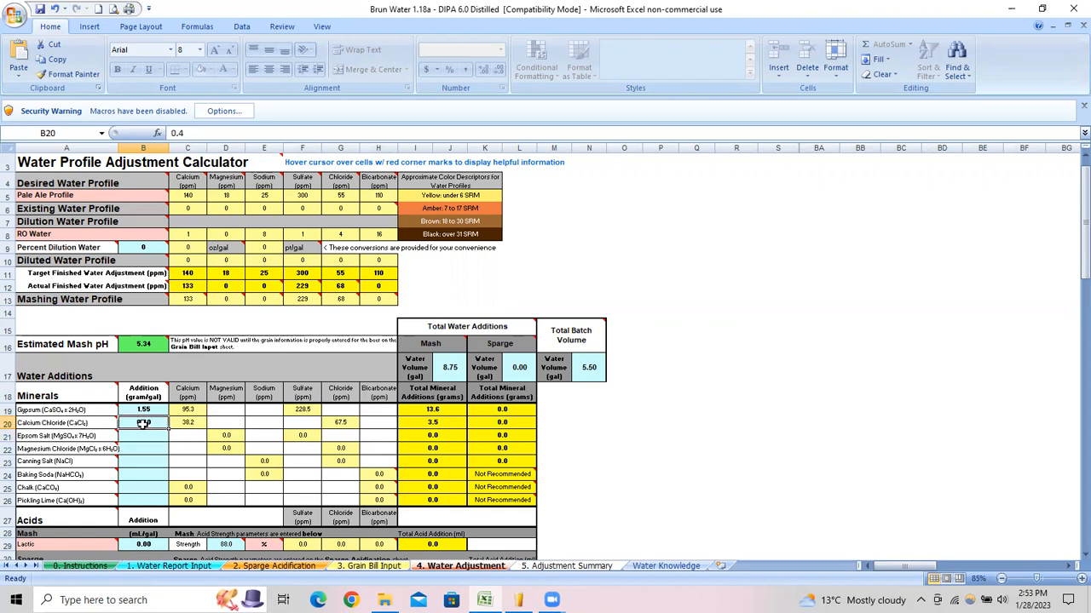
{"action": "type", "text": "0.3"}
{"action": "key", "text": "Return"}
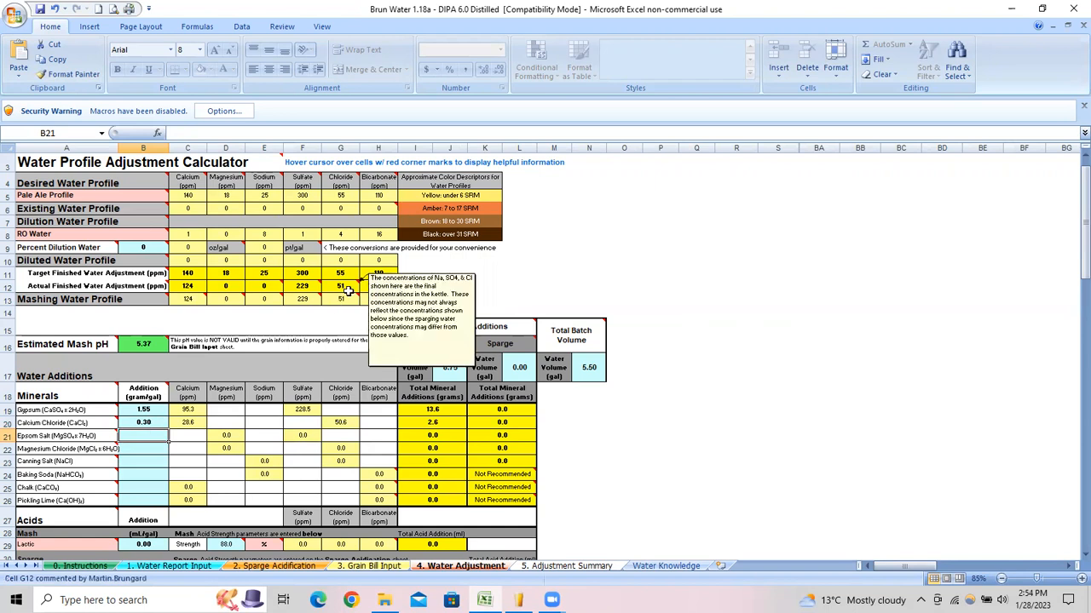
{"action": "left_click", "coordinate": [145, 422]}
{"action": "type", "text": "0.35"}
{"action": "key", "text": "Return"}
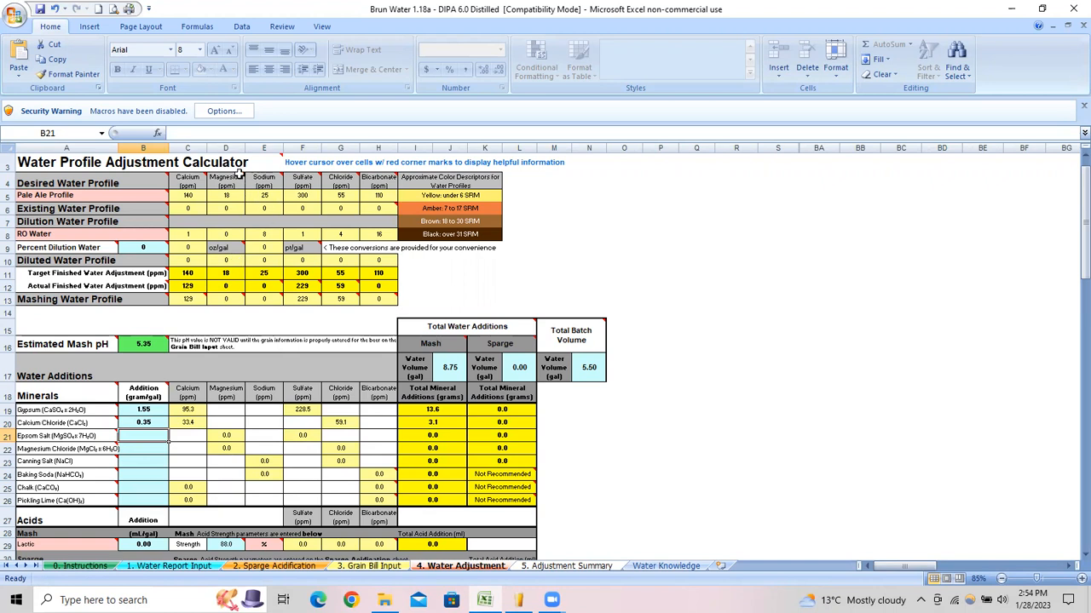
- Enter an Epsom salt addition of 0.7 gram/gal and compare magnesium and sulfate with the target profile
{"action": "mouse_move", "coordinate": [241, 174]}
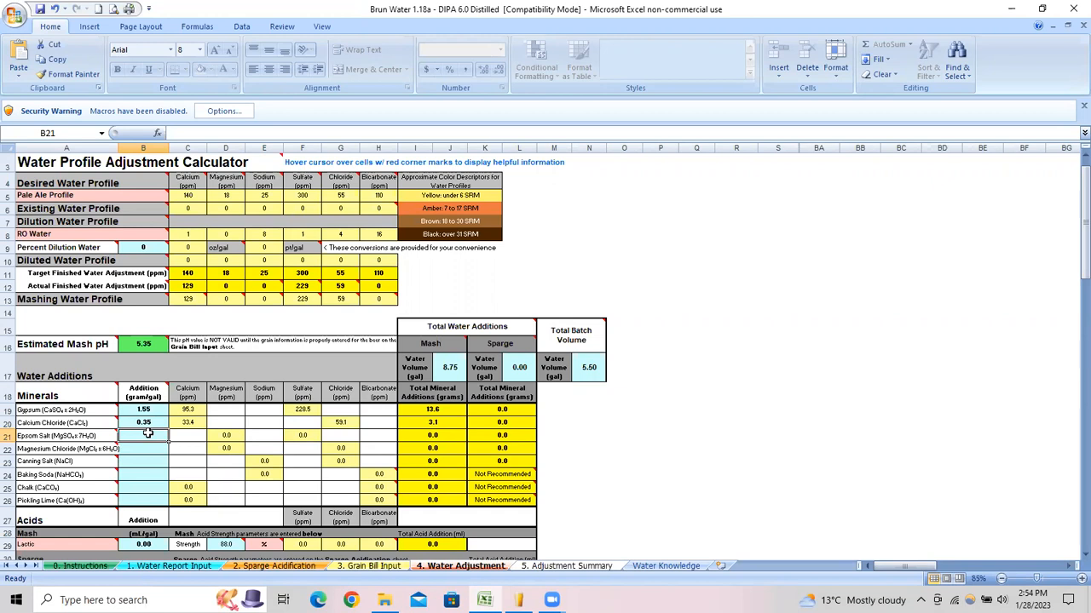
{"action": "type", "text": ".7"}
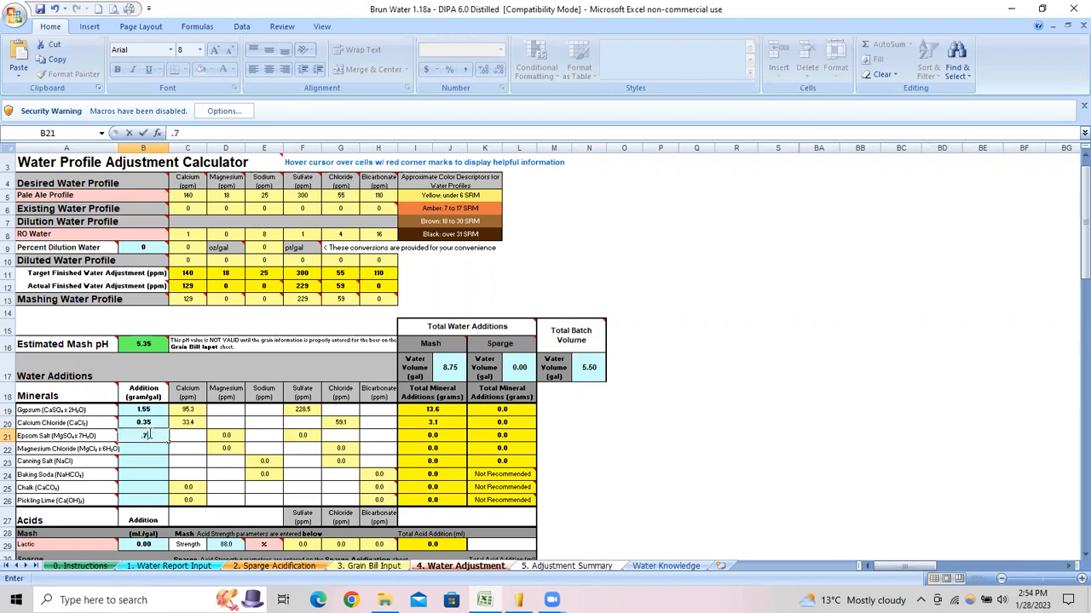
{"action": "key", "text": "Return"}
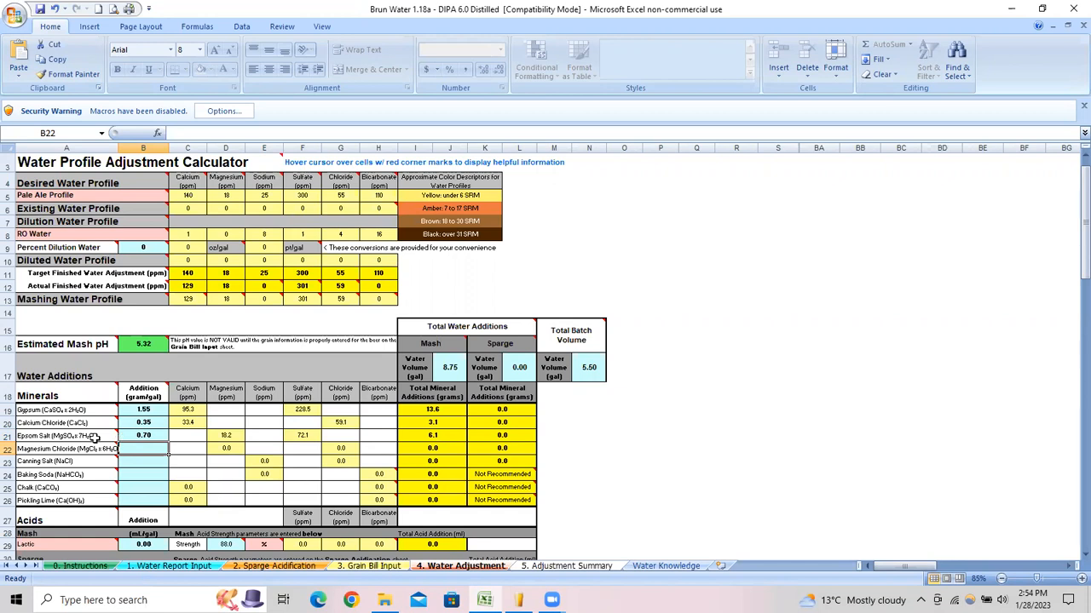
{"action": "mouse_move", "coordinate": [58, 436]}
{"action": "mouse_move", "coordinate": [232, 301]}
{"action": "mouse_move", "coordinate": [307, 302]}
- Enter a canning salt addition of 0.25 gram/gal and compare sodium and chloride with the target profile
{"action": "scroll", "coordinate": [301, 350], "scroll_direction": "down", "scroll_amount": 1}
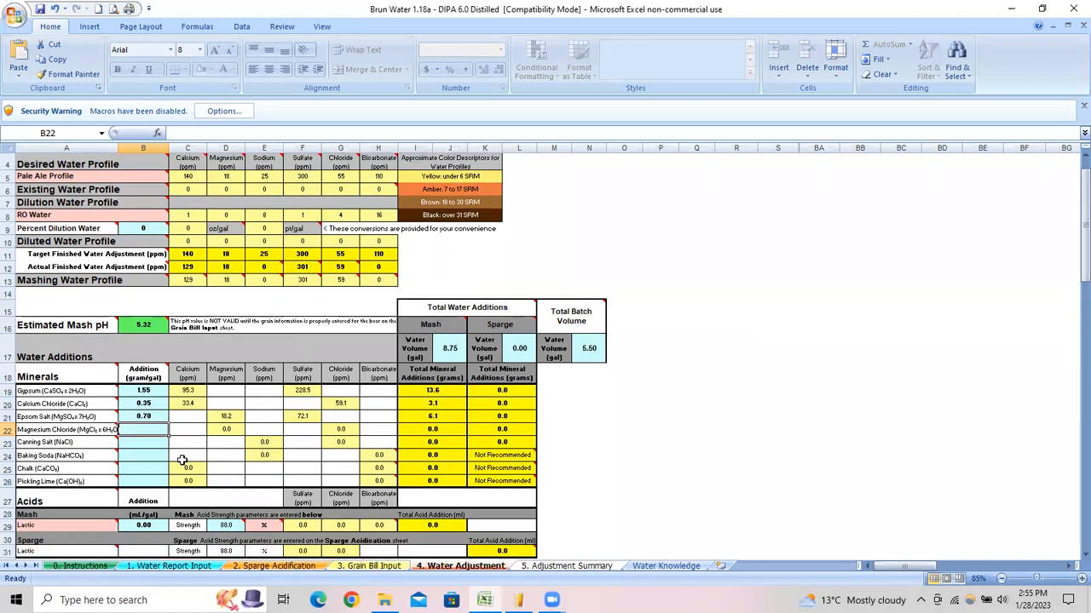
{"action": "left_click", "coordinate": [149, 445]}
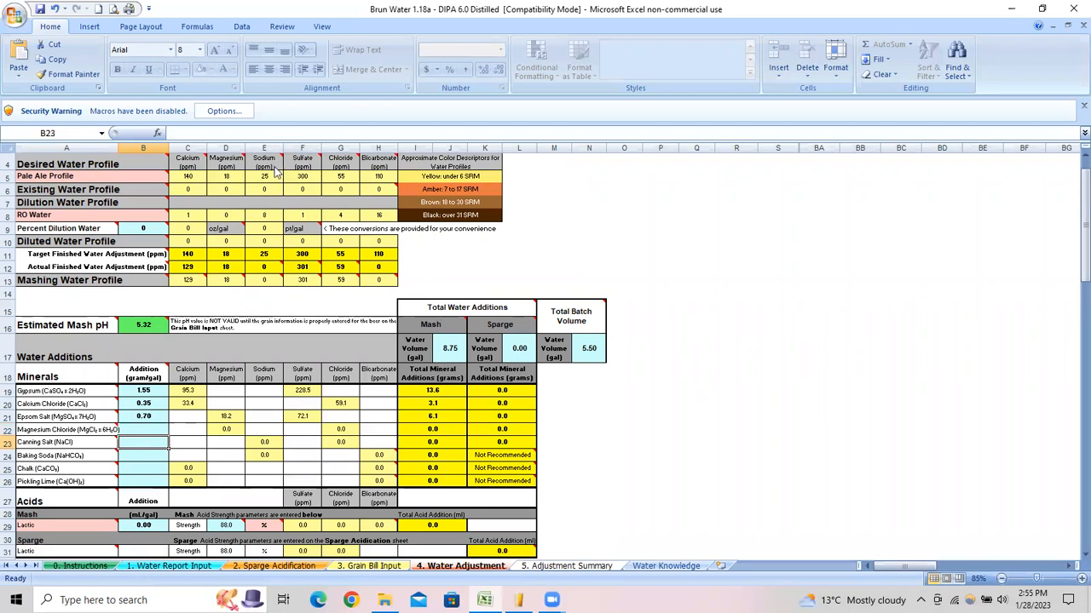
{"action": "mouse_move", "coordinate": [275, 162]}
{"action": "type", "text": ".25"}
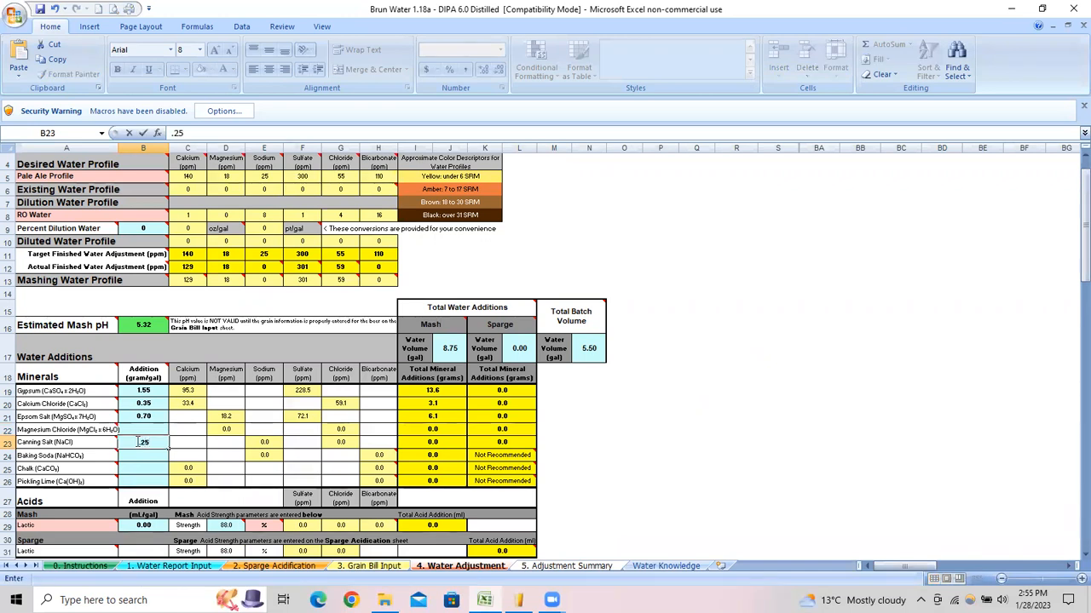
{"action": "key", "text": "Return"}
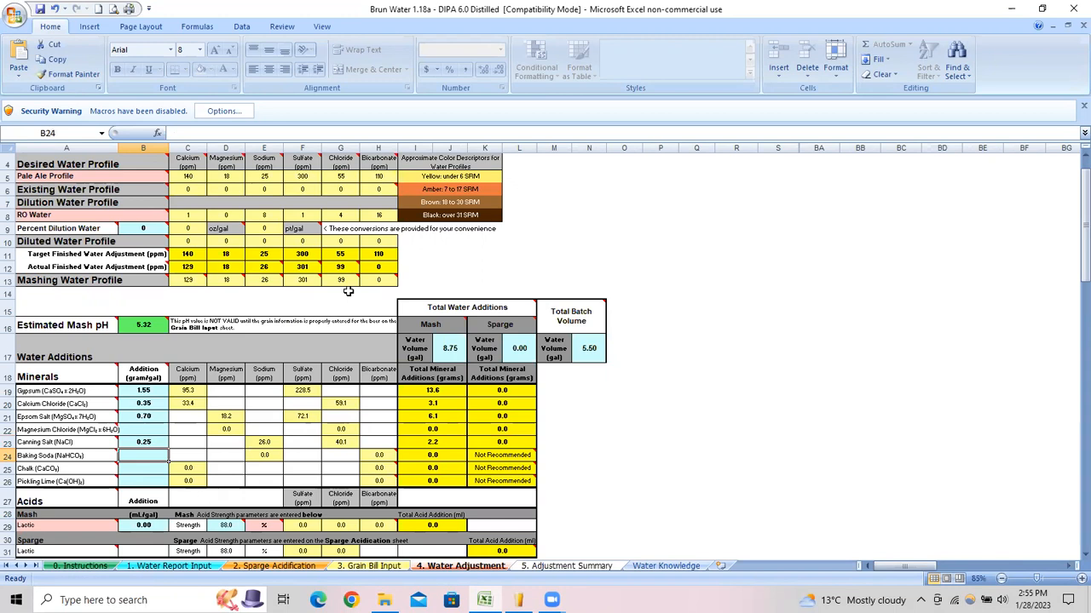
{"action": "mouse_move", "coordinate": [338, 281]}
- Raise the gypsum addition through 1.6, 1.65 and 1.7 to 1.75 gram/gal, checking calcium, the other ions and mash pH against the targets
{"action": "left_click", "coordinate": [147, 391]}
{"action": "type", "text": "1.6"}
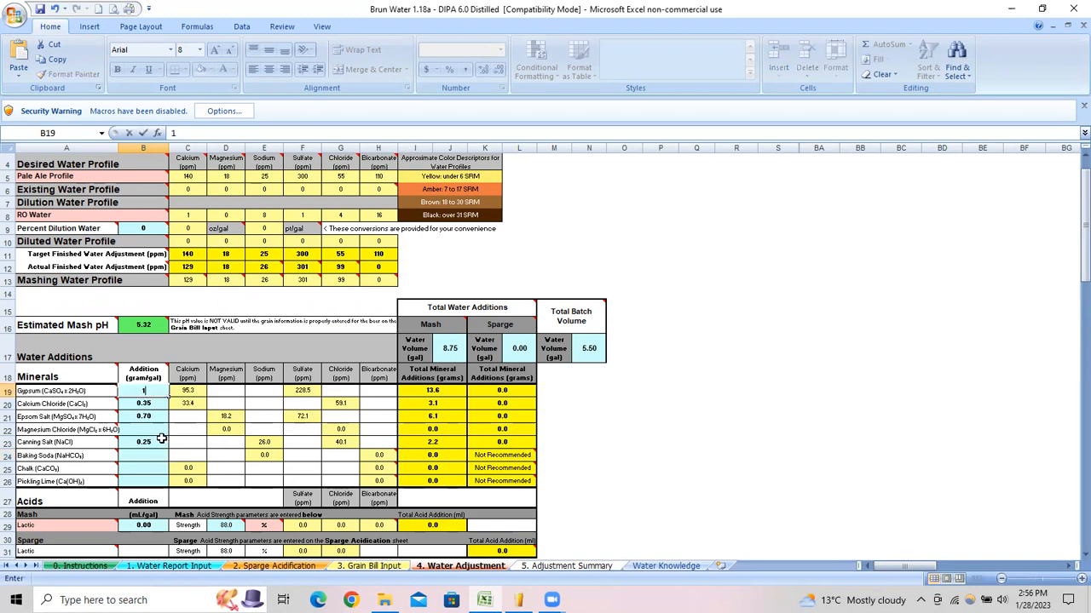
{"action": "key", "text": "Return"}
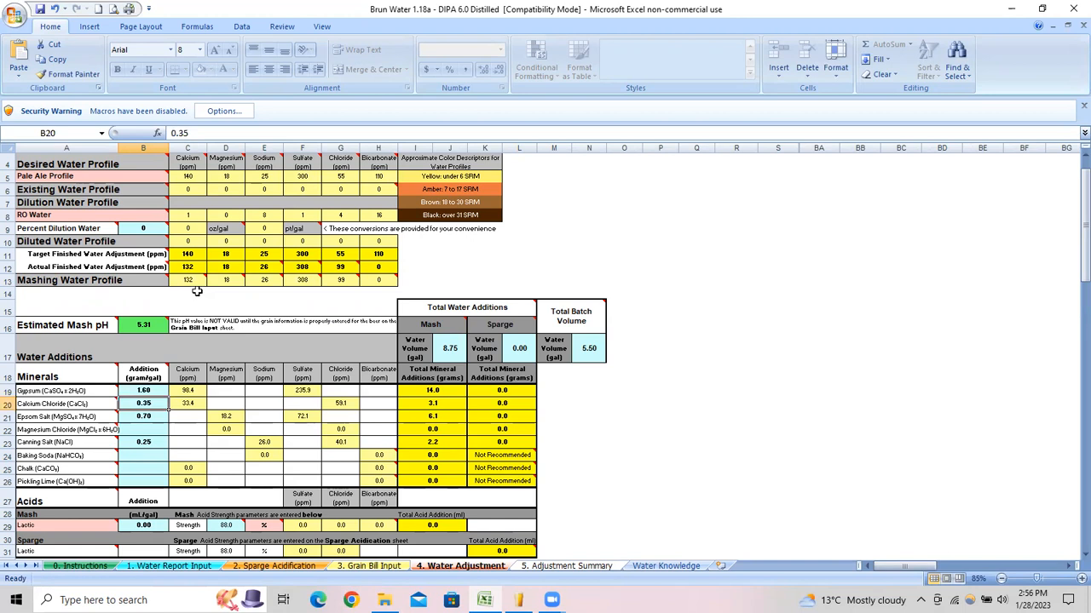
{"action": "left_click", "coordinate": [151, 390]}
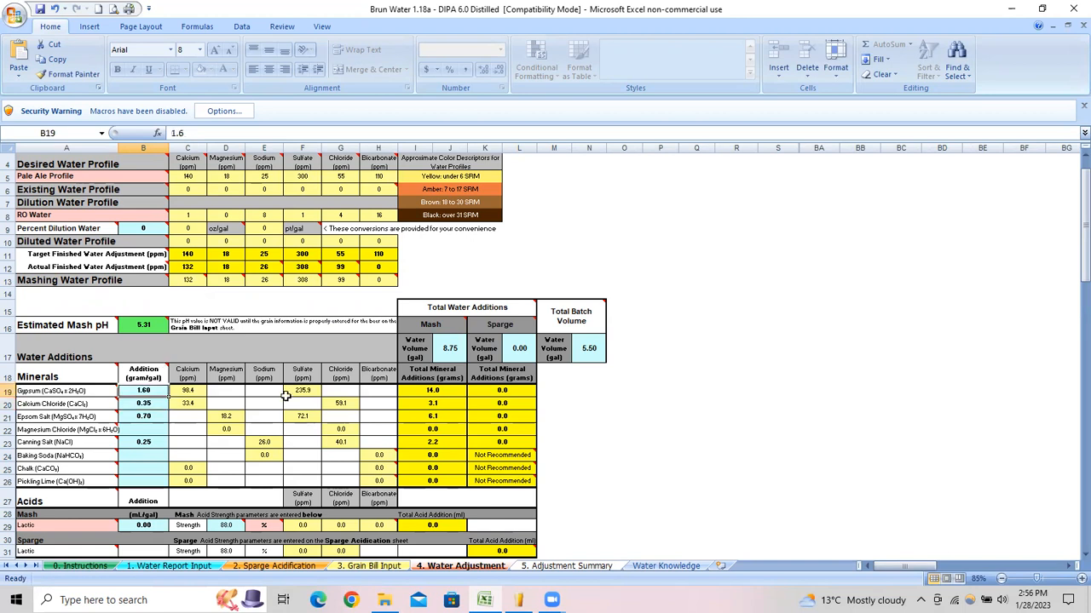
{"action": "type", "text": "1.65"}
{"action": "key", "text": "Return"}
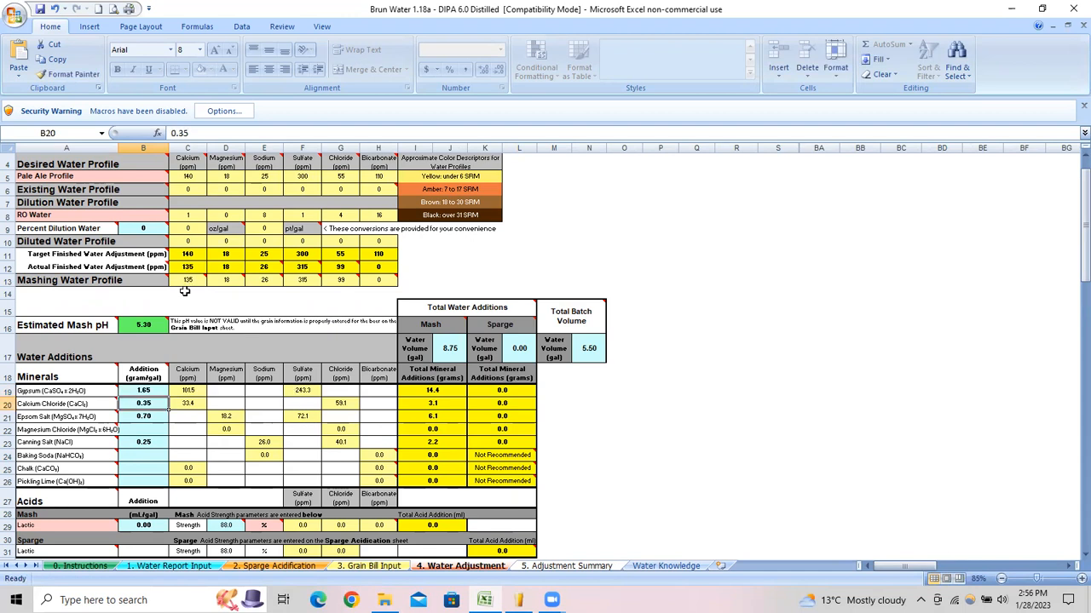
{"action": "mouse_move", "coordinate": [184, 283]}
{"action": "mouse_move", "coordinate": [267, 284]}
{"action": "left_click", "coordinate": [159, 389]}
{"action": "type", "text": "1.7"}
{"action": "key", "text": "Return"}
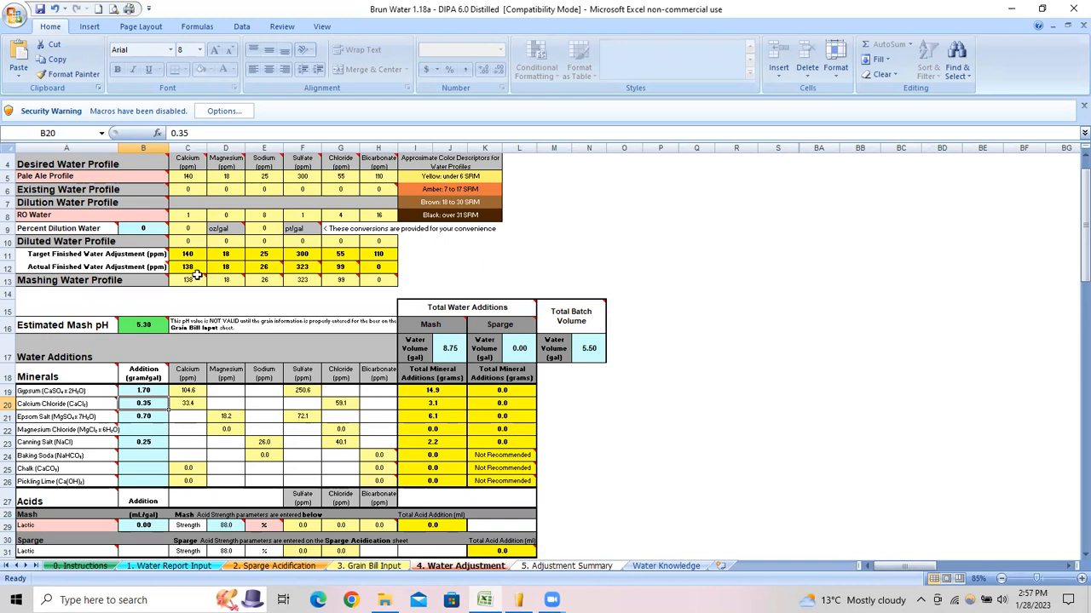
{"action": "left_click", "coordinate": [139, 391]}
{"action": "type", "text": "1.75"}
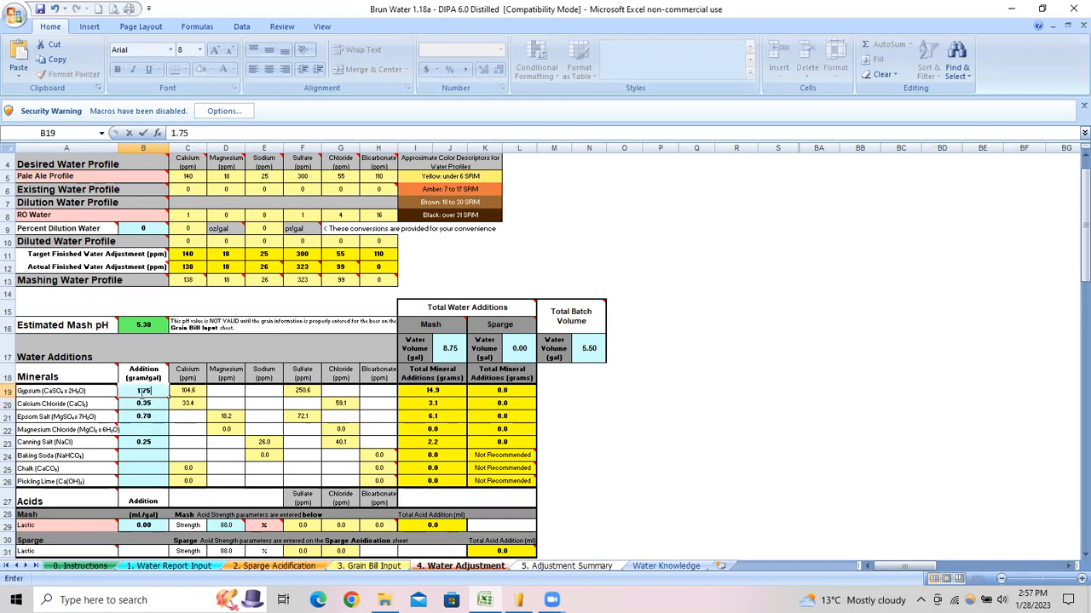
{"action": "key", "text": "Return"}
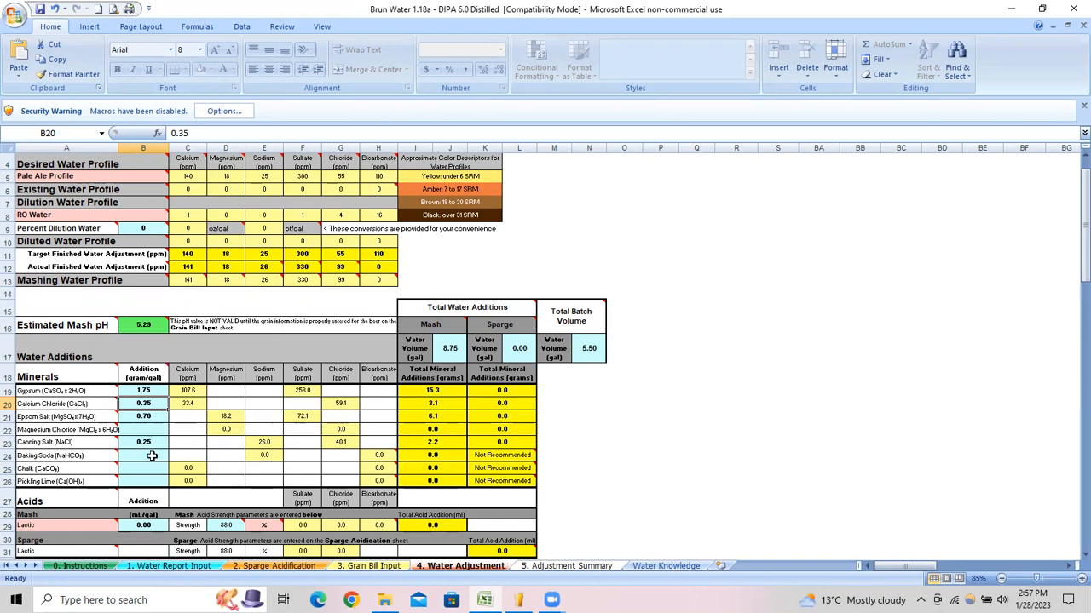
{"action": "mouse_move", "coordinate": [146, 328]}
{"action": "mouse_move", "coordinate": [350, 285]}
- Review the mashing water profile, recommended ranges and mineral additions in grams on the Adjustment Summary sheet
{"action": "scroll", "coordinate": [185, 510], "scroll_direction": "down", "scroll_amount": 1}
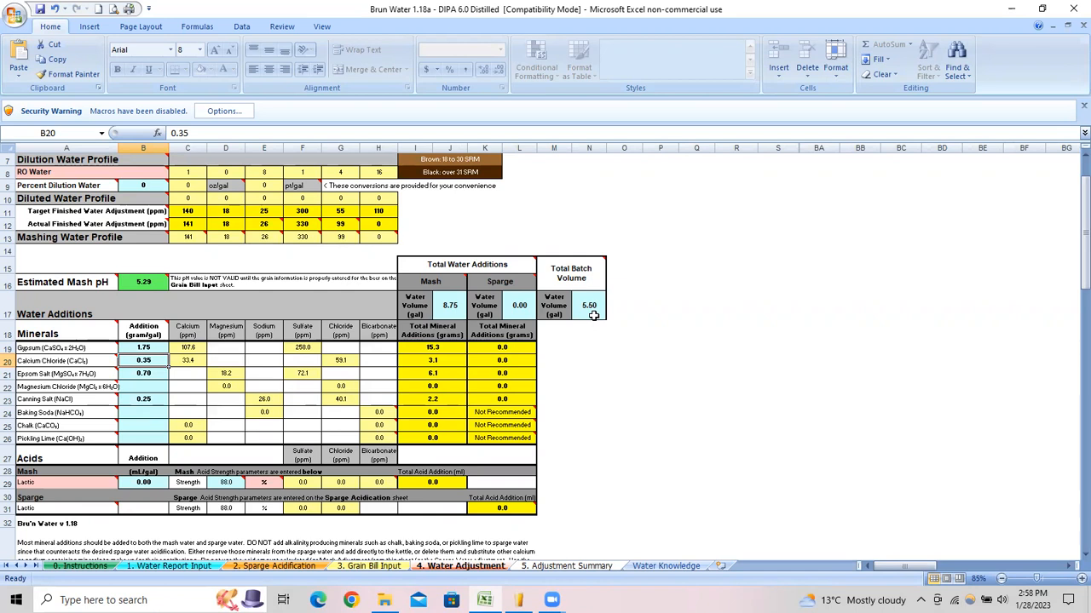
{"action": "left_click", "coordinate": [595, 569]}
{"action": "scroll", "coordinate": [606, 509], "scroll_direction": "down", "scroll_amount": 1}
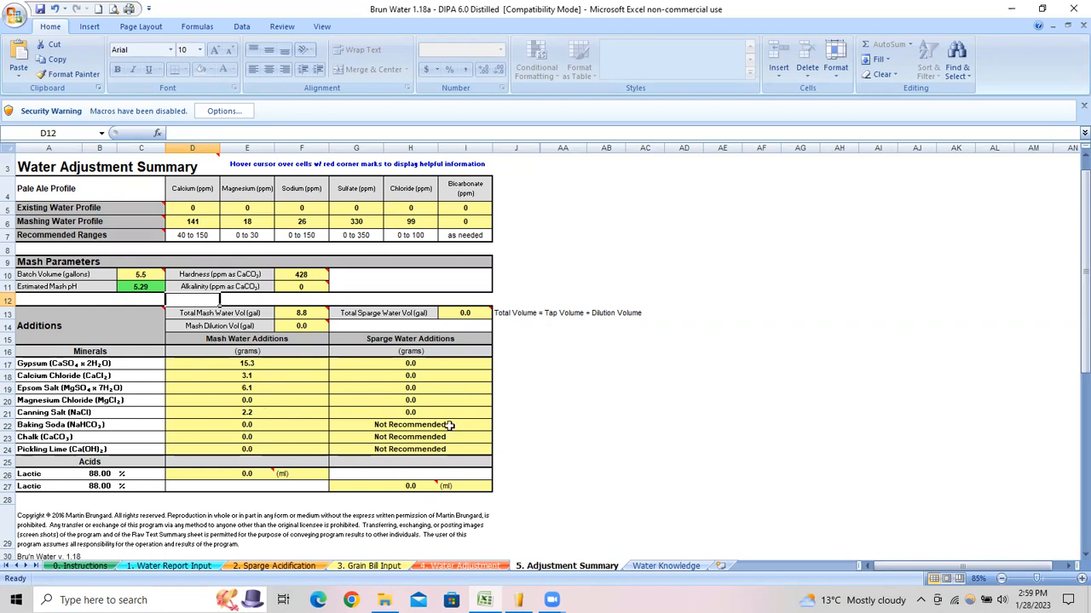
{"action": "scroll", "coordinate": [236, 437], "scroll_direction": "down", "scroll_amount": 2}
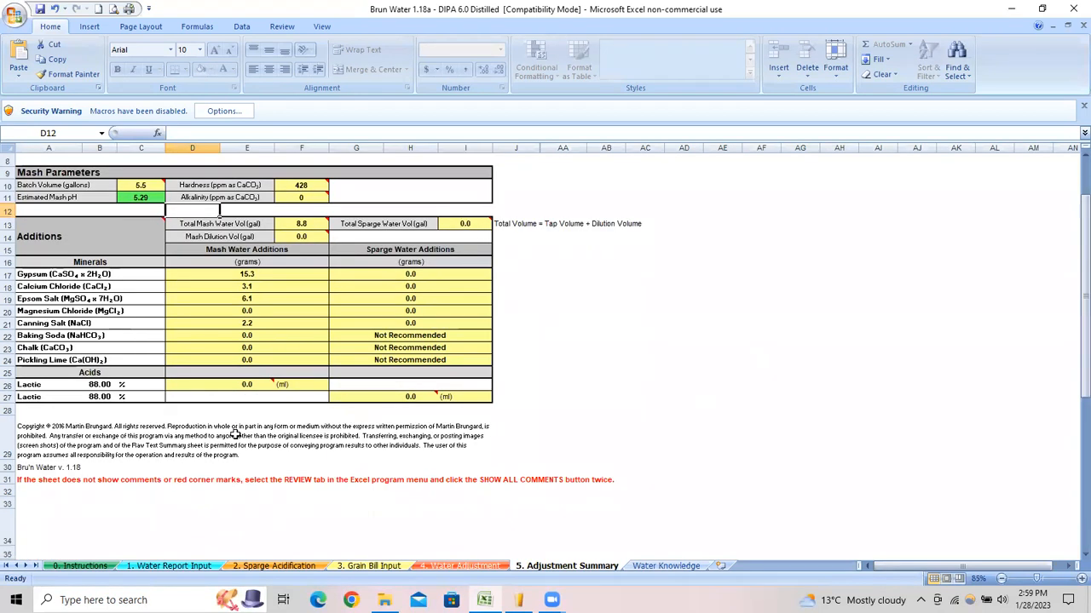
{"action": "scroll", "coordinate": [232, 417], "scroll_direction": "up", "scroll_amount": 2}
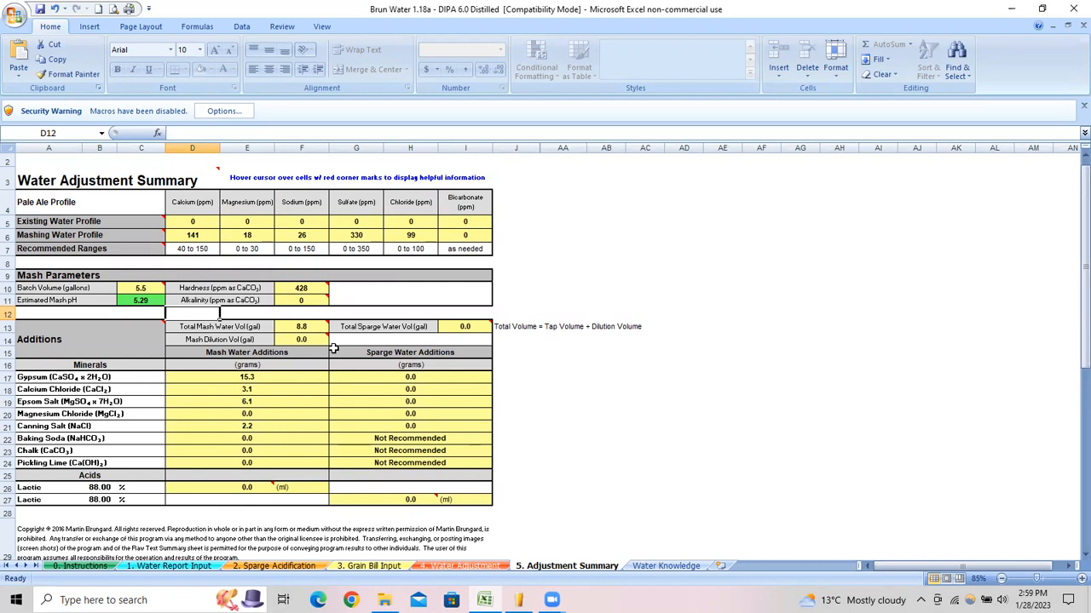
- Return to the Water Adjustment sheet and view the desired water profile choices, leaving Pale Ale Profile selected
{"action": "left_click", "coordinate": [478, 568]}
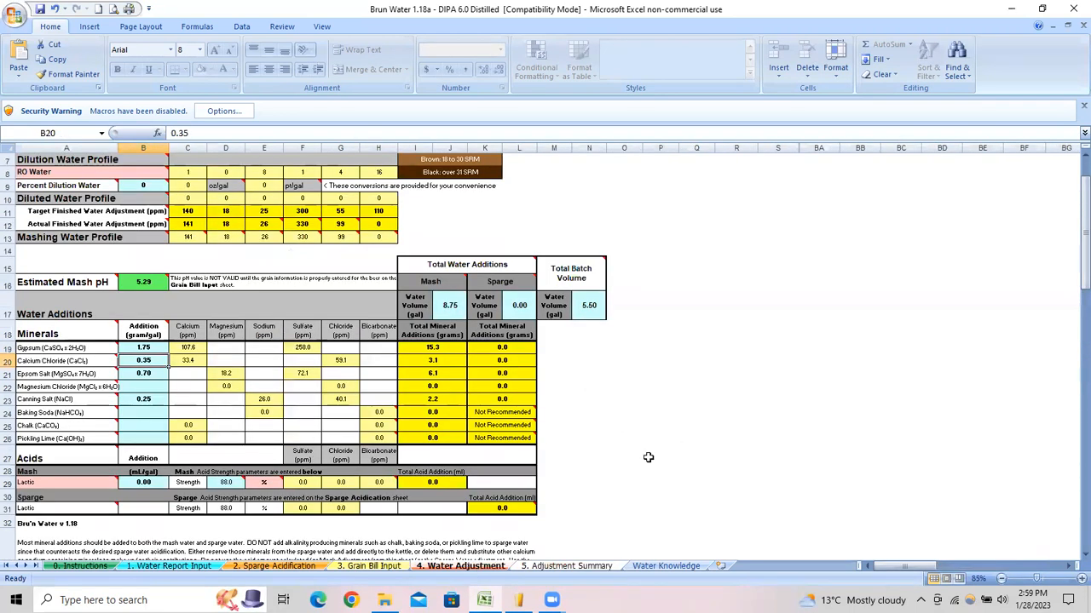
{"action": "scroll", "coordinate": [183, 240], "scroll_direction": "up", "scroll_amount": 2}
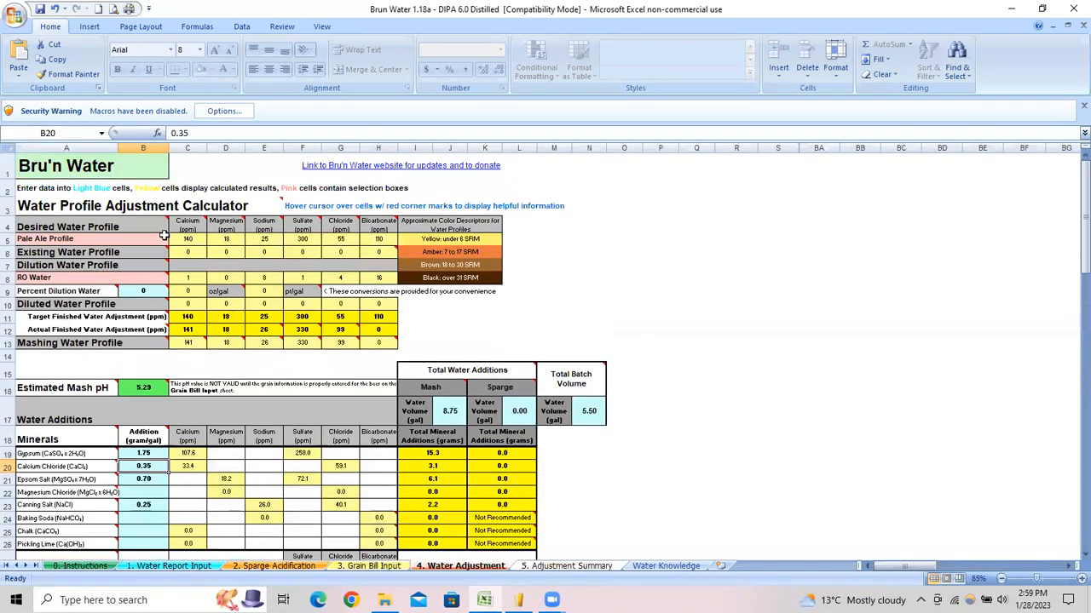
{"action": "left_click", "coordinate": [158, 239]}
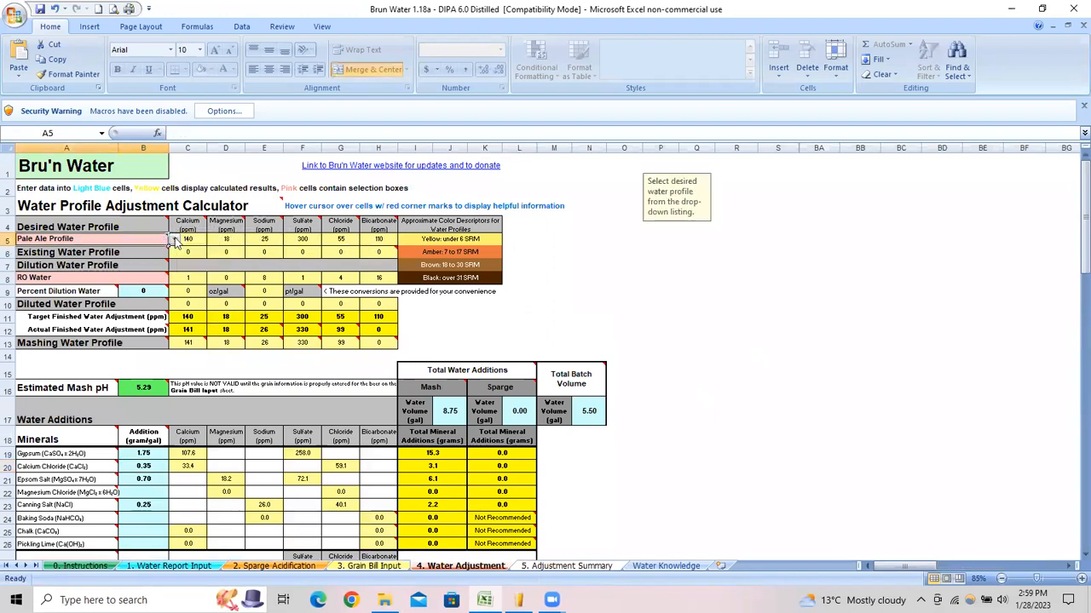
{"action": "left_click", "coordinate": [175, 241]}
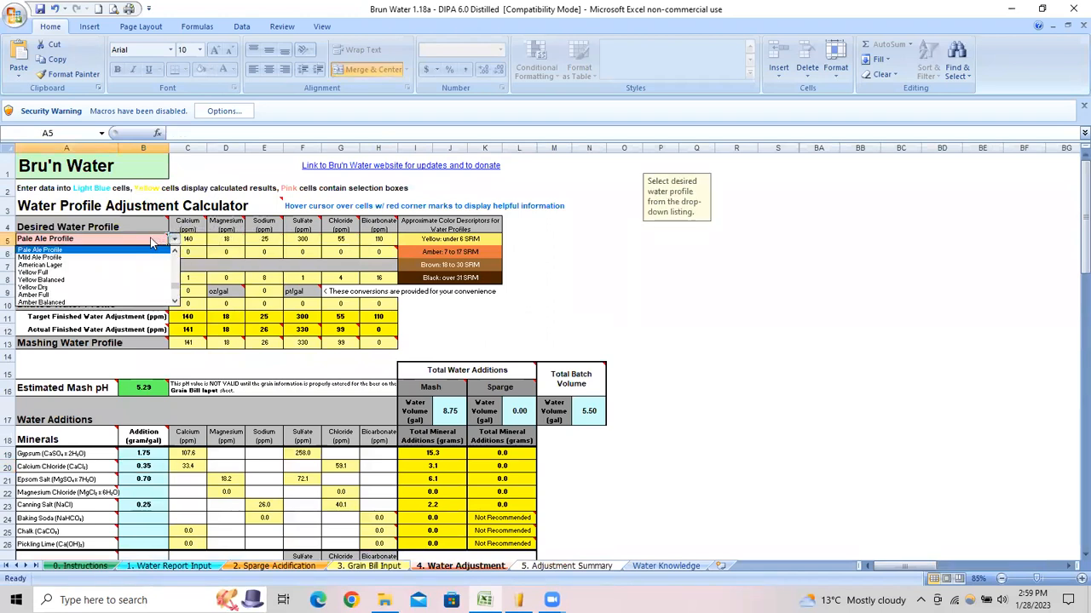
{"action": "left_click", "coordinate": [151, 239]}
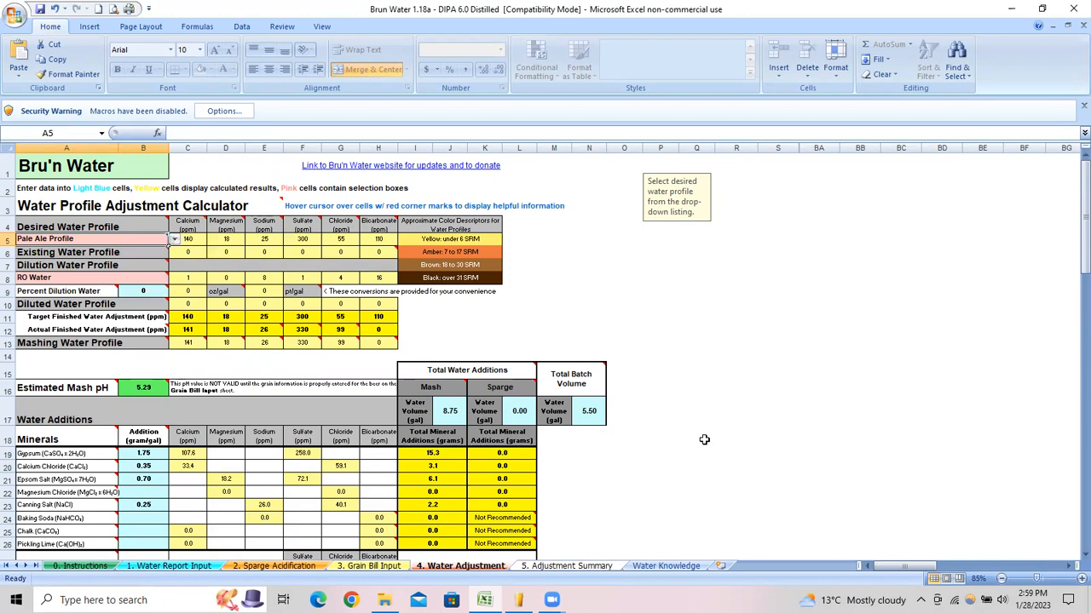
- Examine the table of customizable water profiles below the calculator, from Burton down to the User Custom row
{"action": "scroll", "coordinate": [704, 440], "scroll_direction": "down", "scroll_amount": 12}
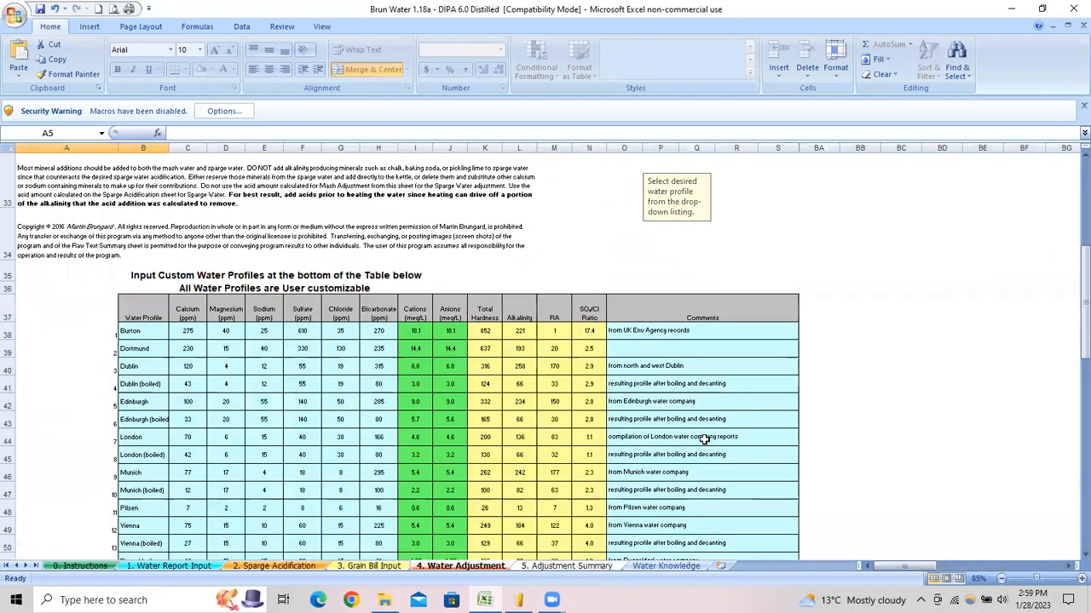
{"action": "scroll", "coordinate": [704, 439], "scroll_direction": "up", "scroll_amount": 1}
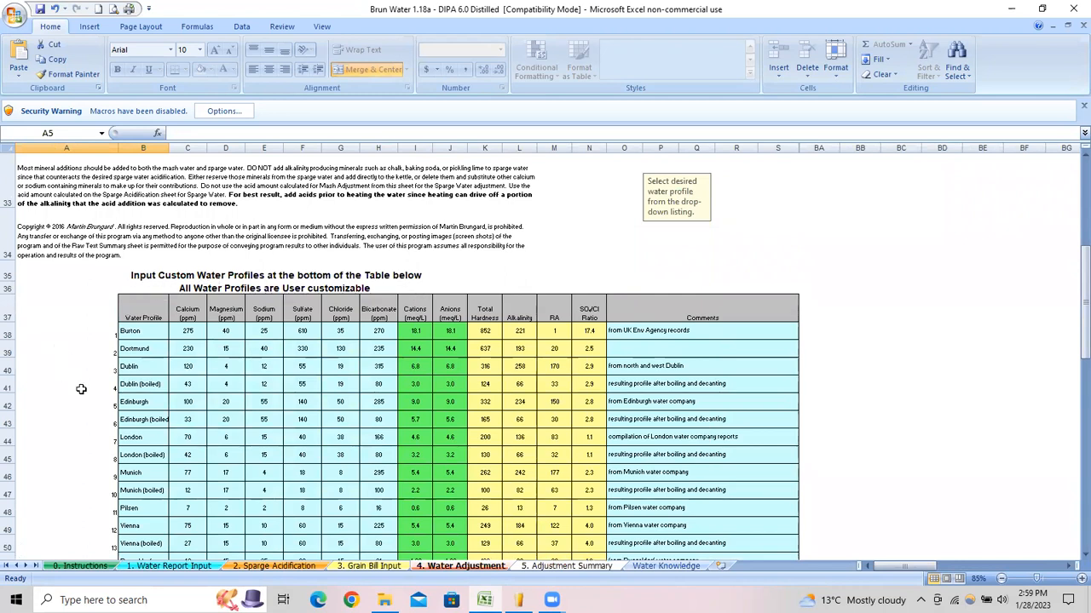
{"action": "scroll", "coordinate": [80, 389], "scroll_direction": "down", "scroll_amount": 2}
{"action": "scroll", "coordinate": [81, 390], "scroll_direction": "up", "scroll_amount": 2}
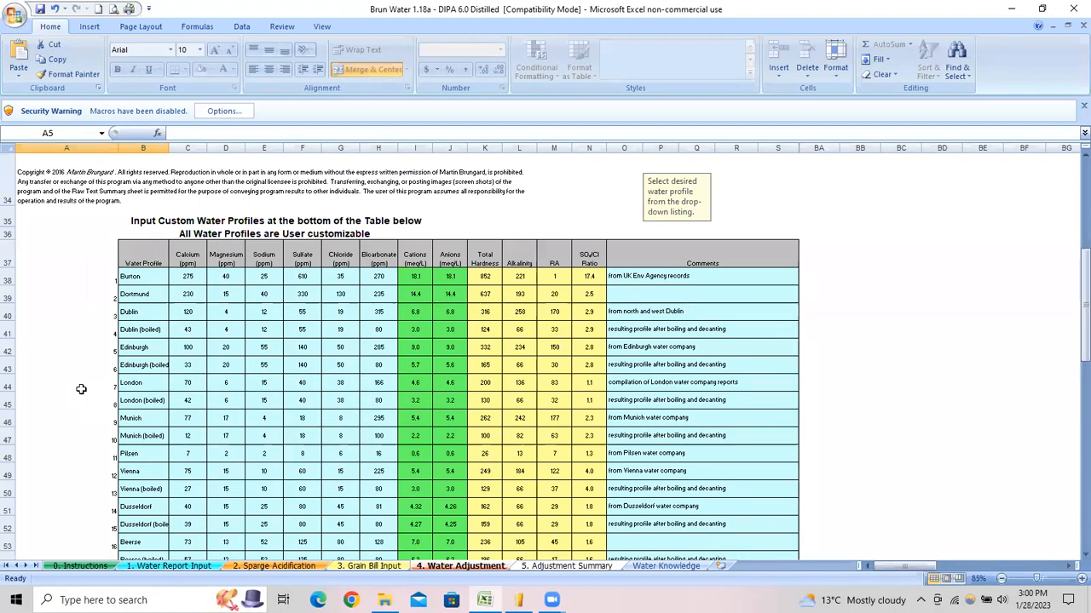
{"action": "scroll", "coordinate": [81, 389], "scroll_direction": "down", "scroll_amount": 1}
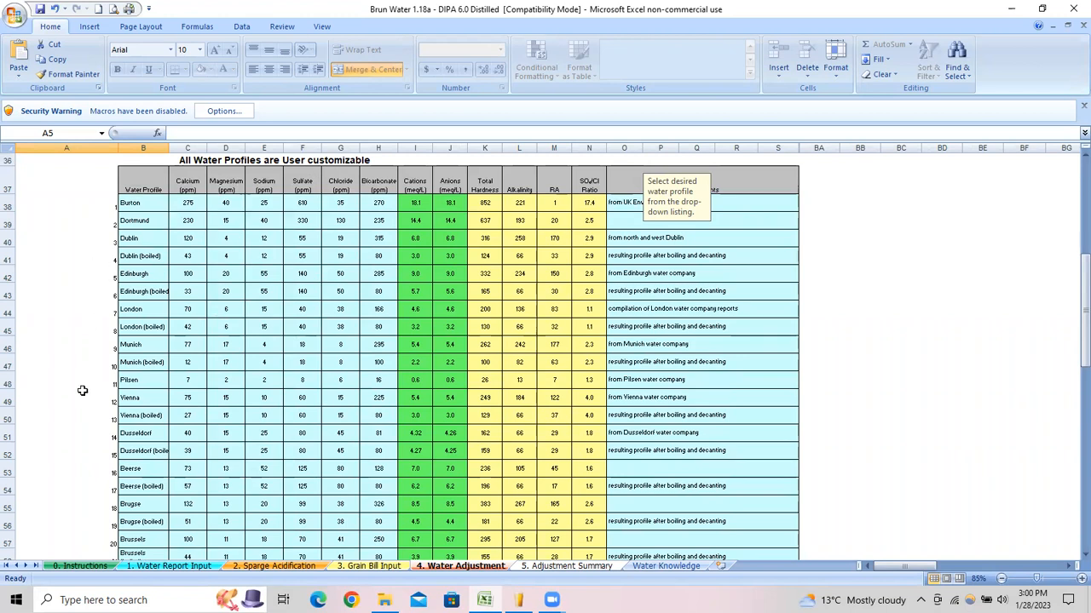
{"action": "scroll", "coordinate": [82, 391], "scroll_direction": "down", "scroll_amount": 3}
{"action": "scroll", "coordinate": [84, 390], "scroll_direction": "down", "scroll_amount": 5}
{"action": "scroll", "coordinate": [84, 391], "scroll_direction": "down", "scroll_amount": 5}
{"action": "scroll", "coordinate": [83, 390], "scroll_direction": "down", "scroll_amount": 3}
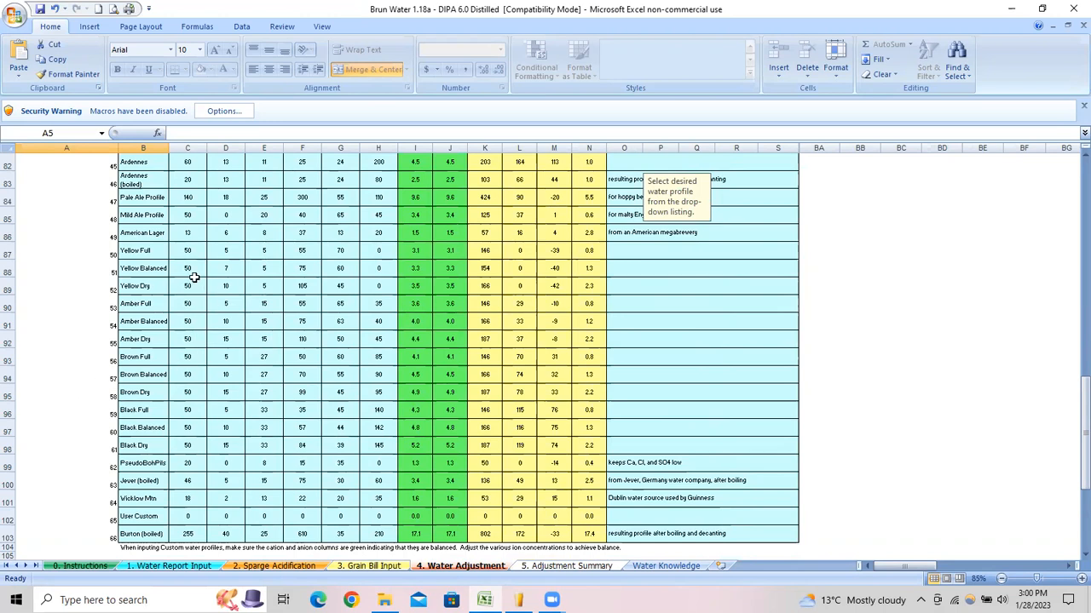
- Go back up to the calculator and check the desired water profile options, keeping Pale Ale Profile as the choice
{"action": "scroll", "coordinate": [195, 277], "scroll_direction": "up", "scroll_amount": 10}
{"action": "scroll", "coordinate": [194, 277], "scroll_direction": "up", "scroll_amount": 7}
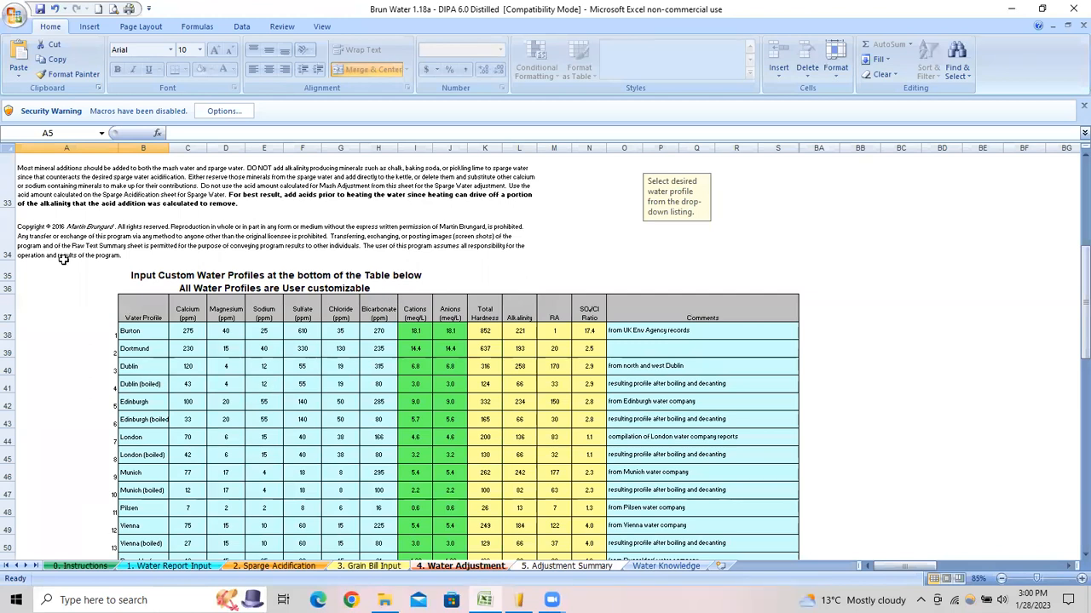
{"action": "scroll", "coordinate": [68, 252], "scroll_direction": "up", "scroll_amount": 6}
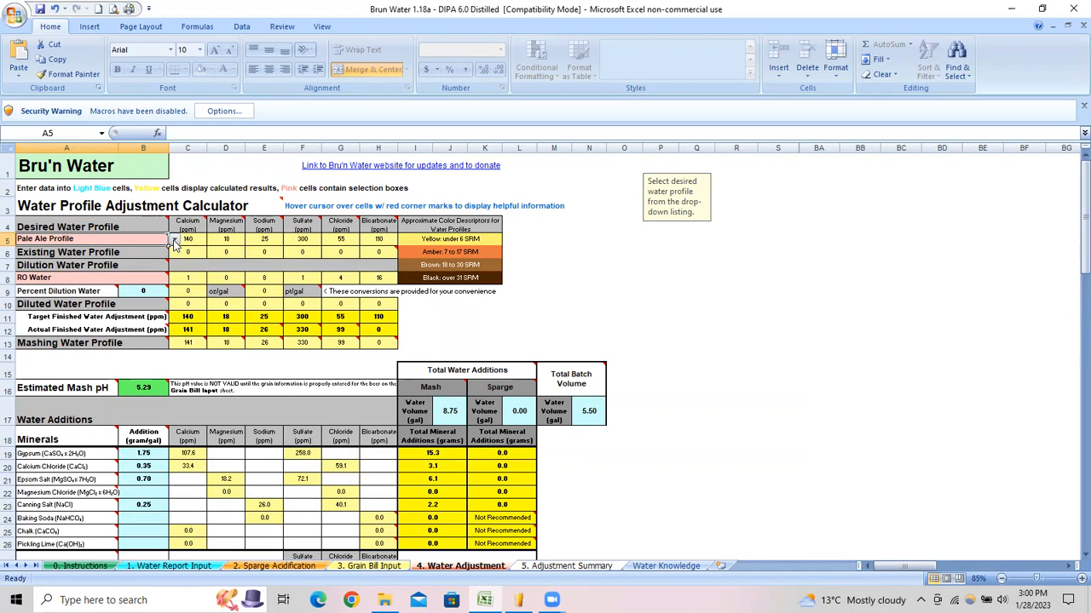
{"action": "left_click", "coordinate": [174, 242]}
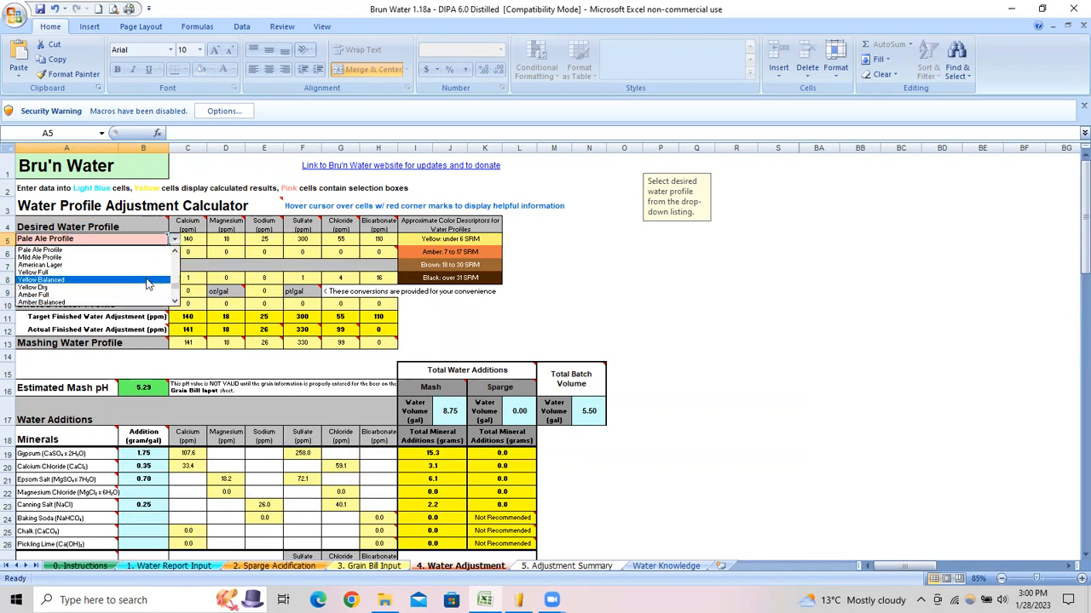
{"action": "left_click", "coordinate": [143, 250]}
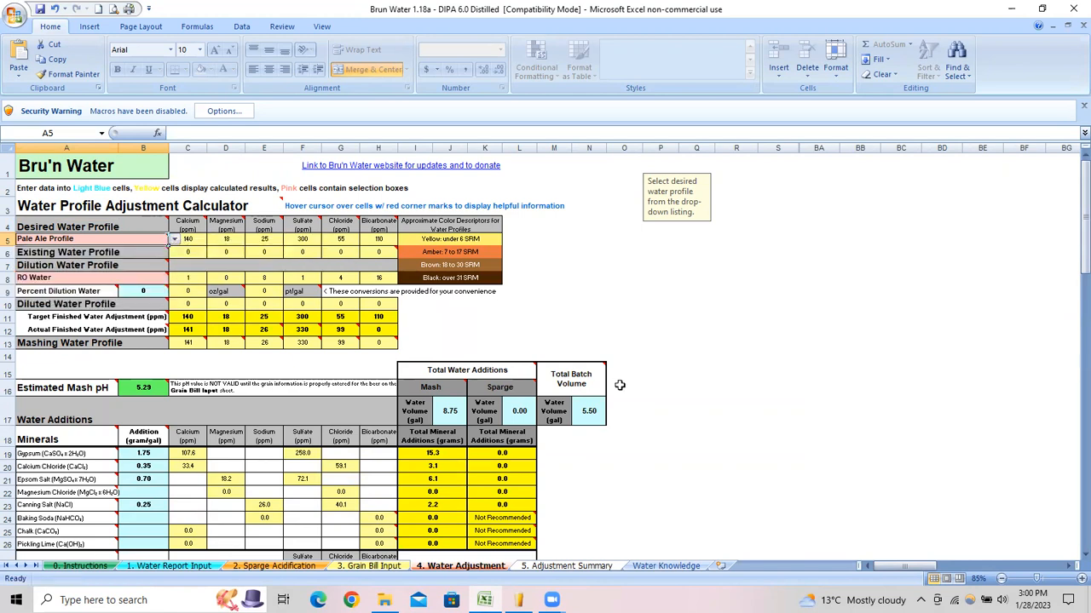
- Read the water sources, minerals, pH, hardness and alkalinity sections of the Water Knowledge sheet and return to the Adjustment Summary sheet
{"action": "left_click", "coordinate": [669, 567]}
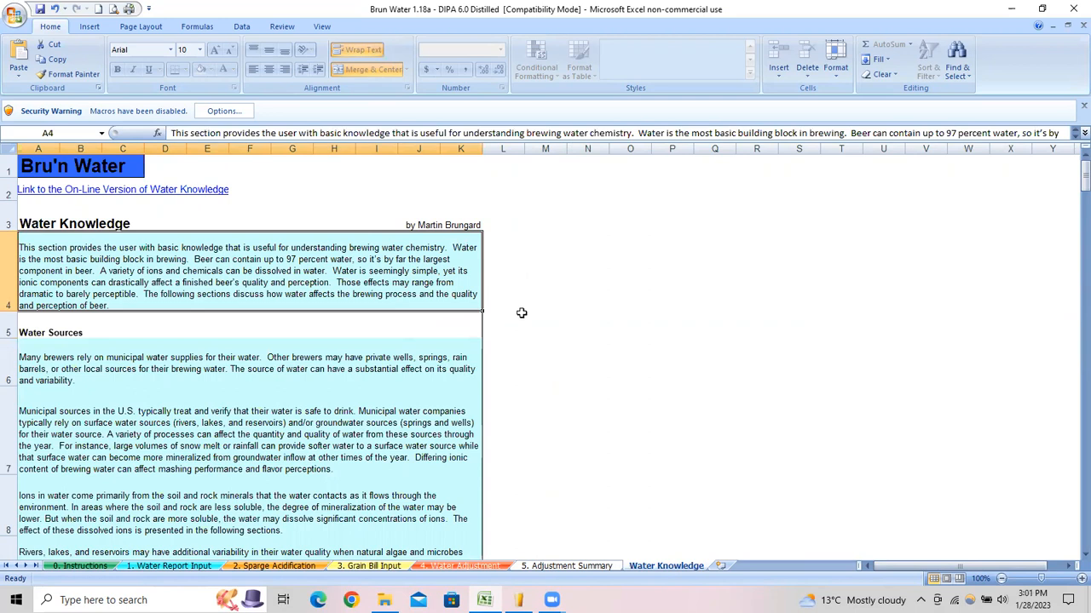
{"action": "scroll", "coordinate": [522, 313], "scroll_direction": "down", "scroll_amount": 4}
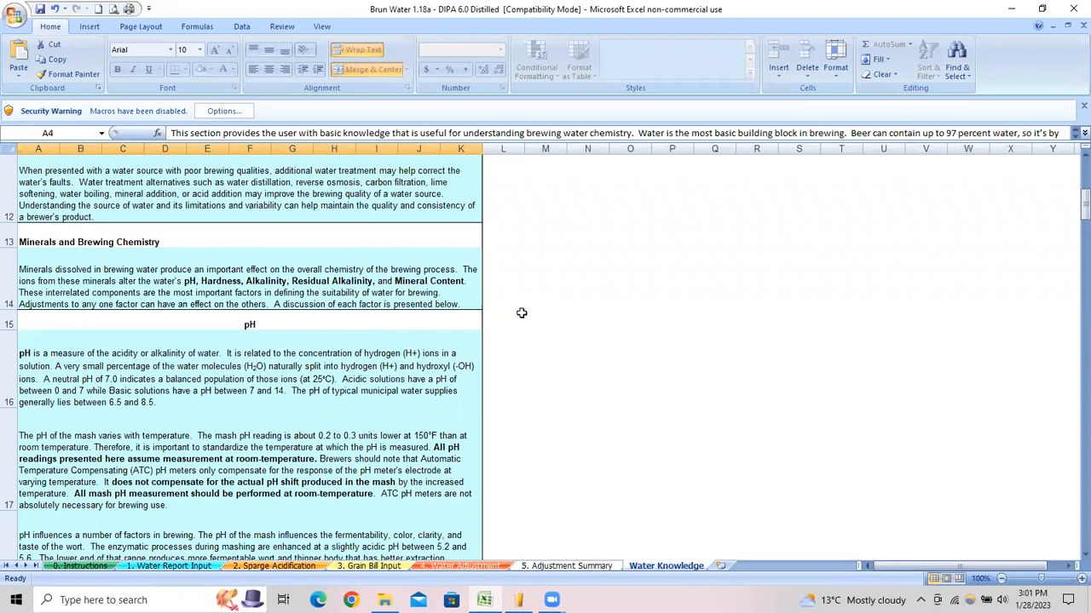
{"action": "scroll", "coordinate": [510, 378], "scroll_direction": "down", "scroll_amount": 3}
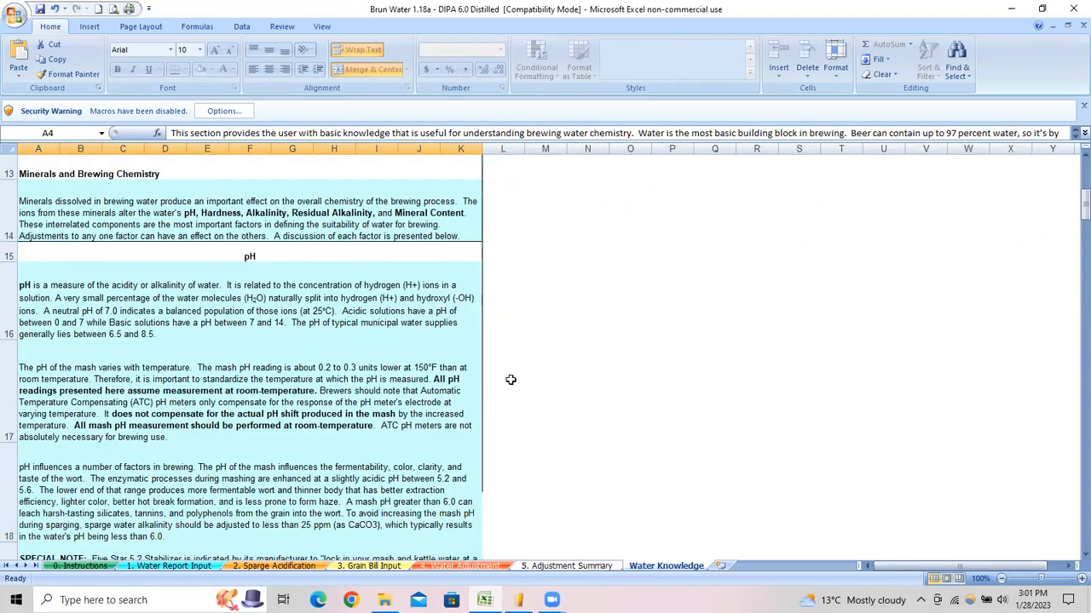
{"action": "scroll", "coordinate": [510, 378], "scroll_direction": "down", "scroll_amount": 1}
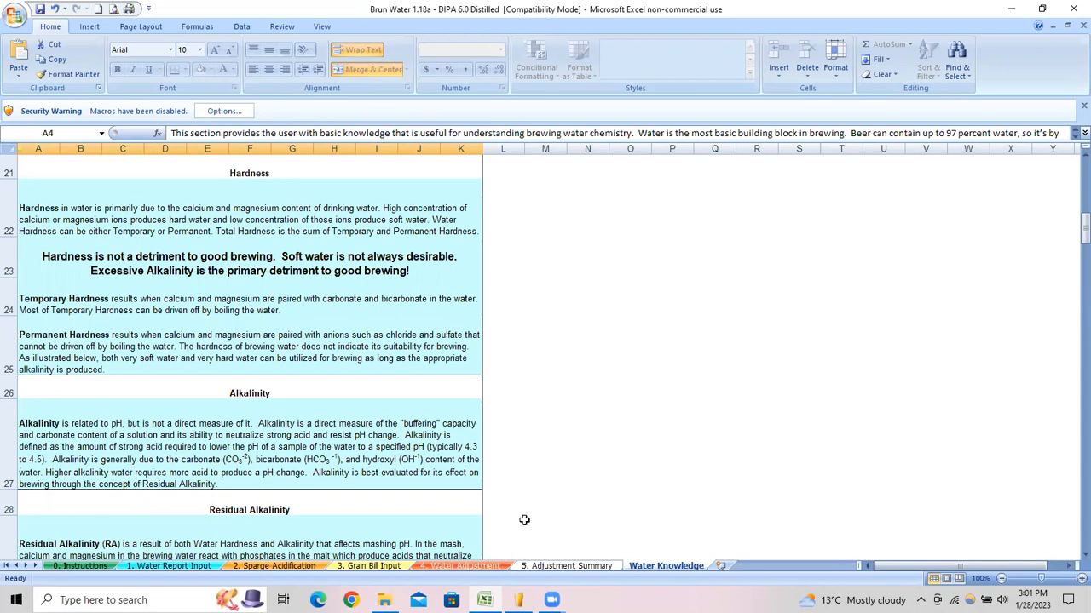
{"action": "left_click", "coordinate": [571, 567]}
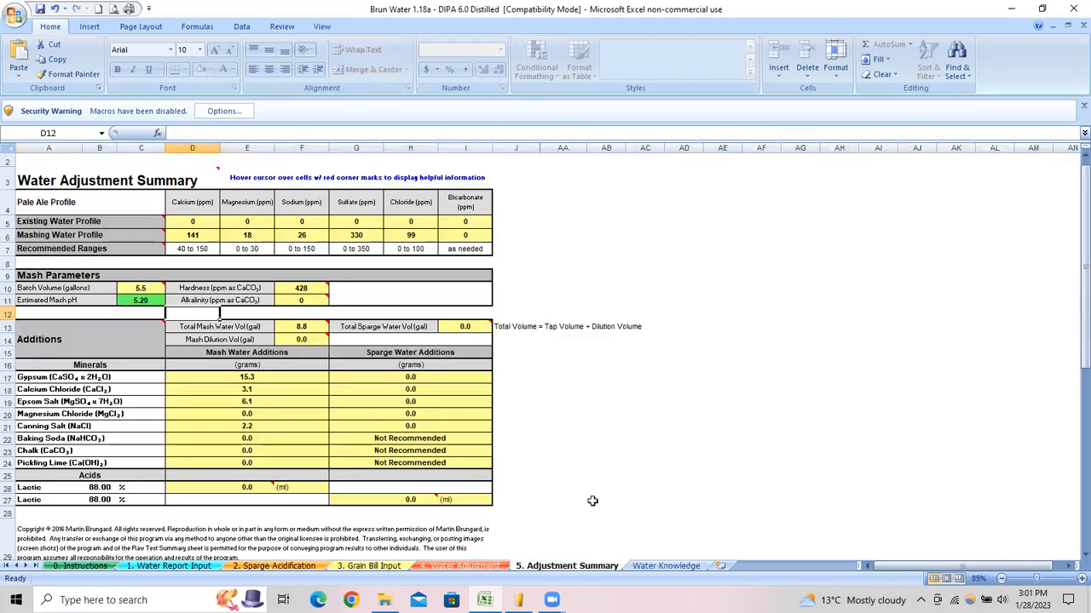